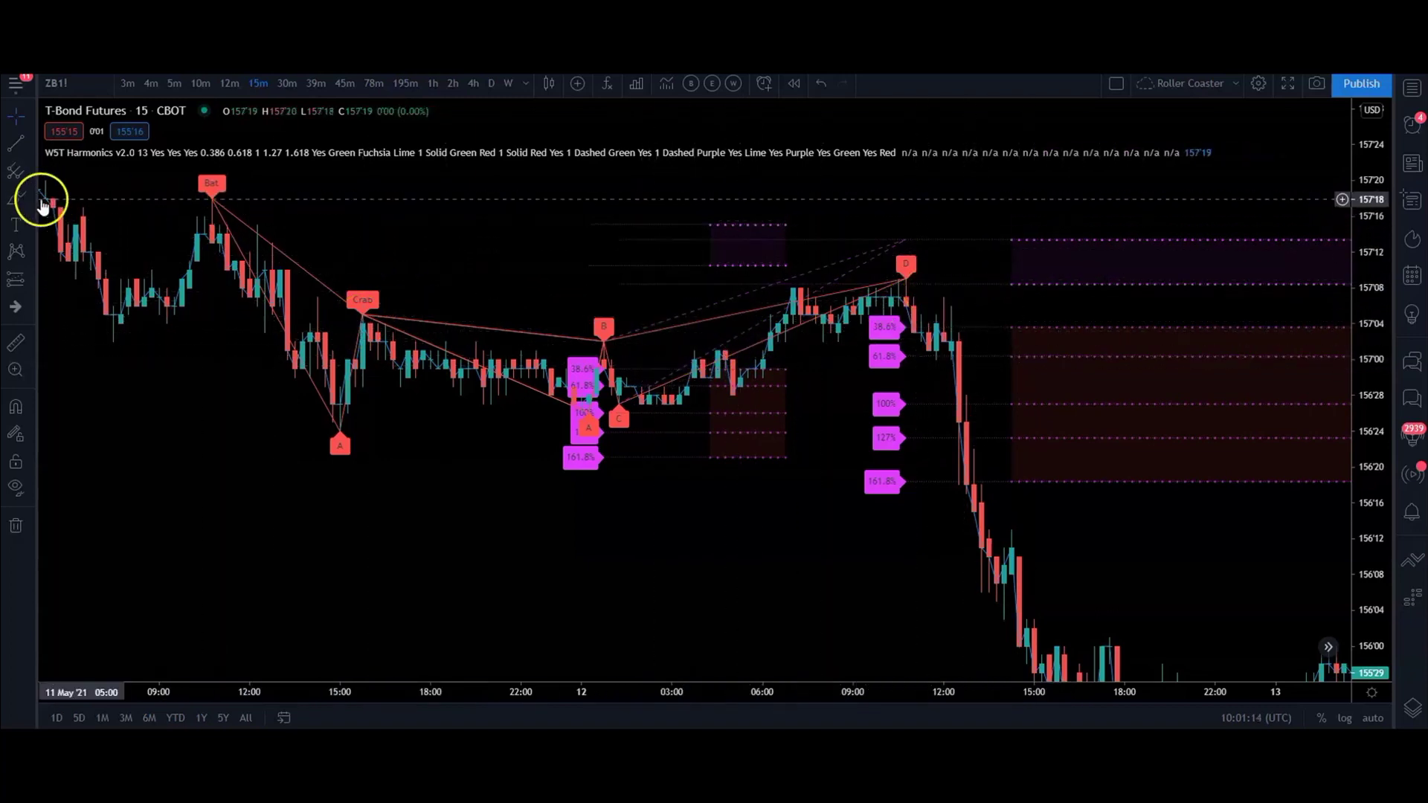
Step: Pick the Highlighter and pan the T-Bond chart left to reveal later candles and PRZ zones
click(41, 205)
click(45, 227)
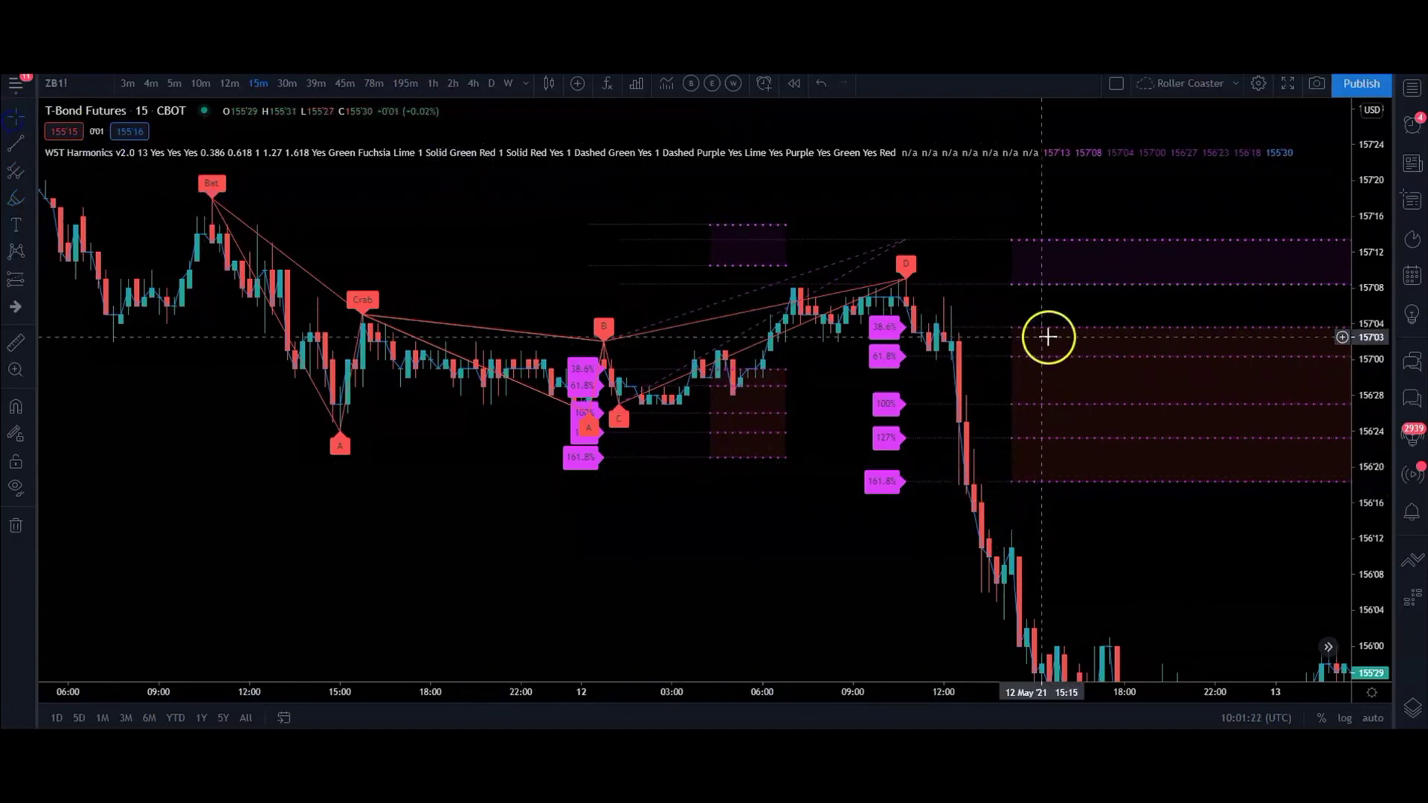
drag(1112, 309, 909, 318)
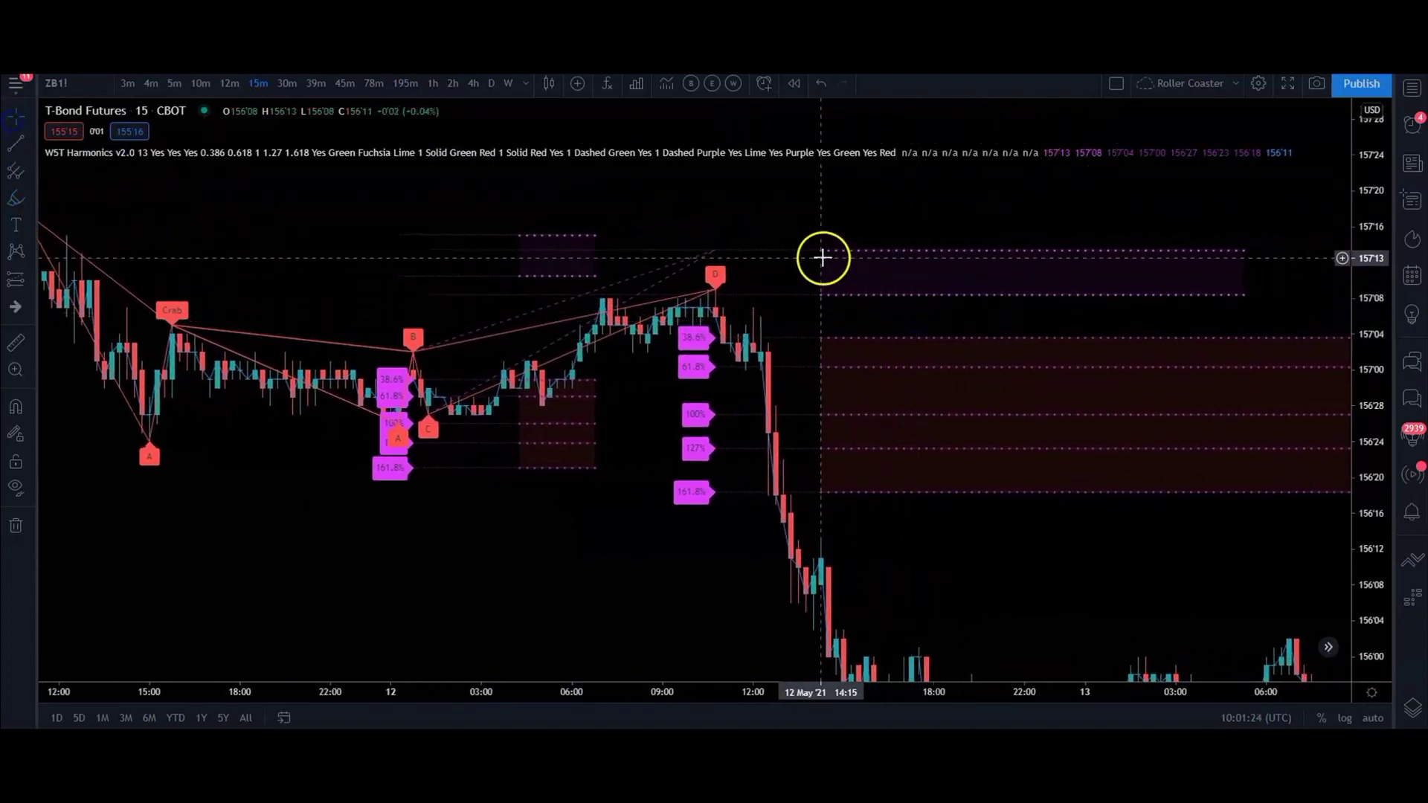
Step: Highlight the Bear PRZ Max level and the upper zone's lower edge, undoing both strokes
click(24, 209)
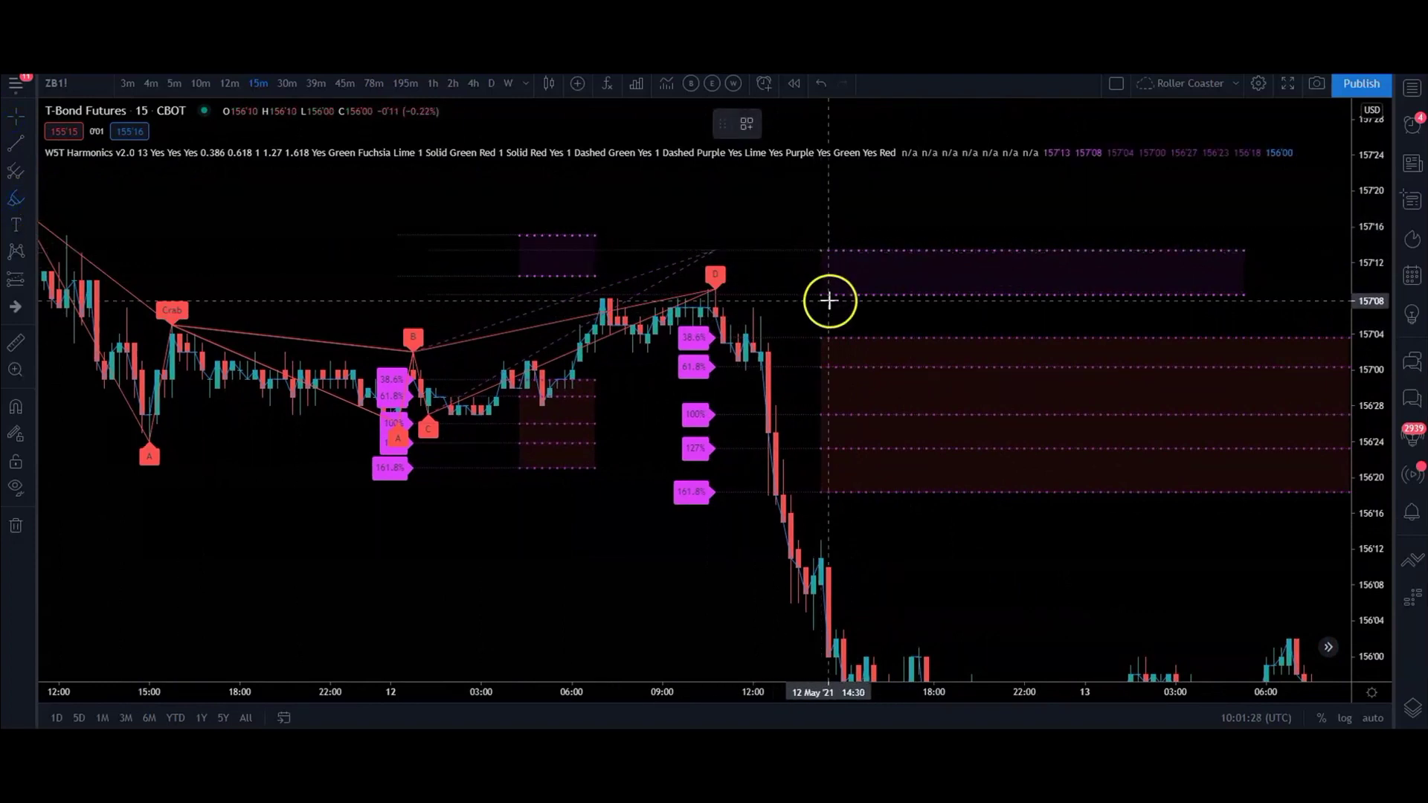
drag(801, 251, 950, 251)
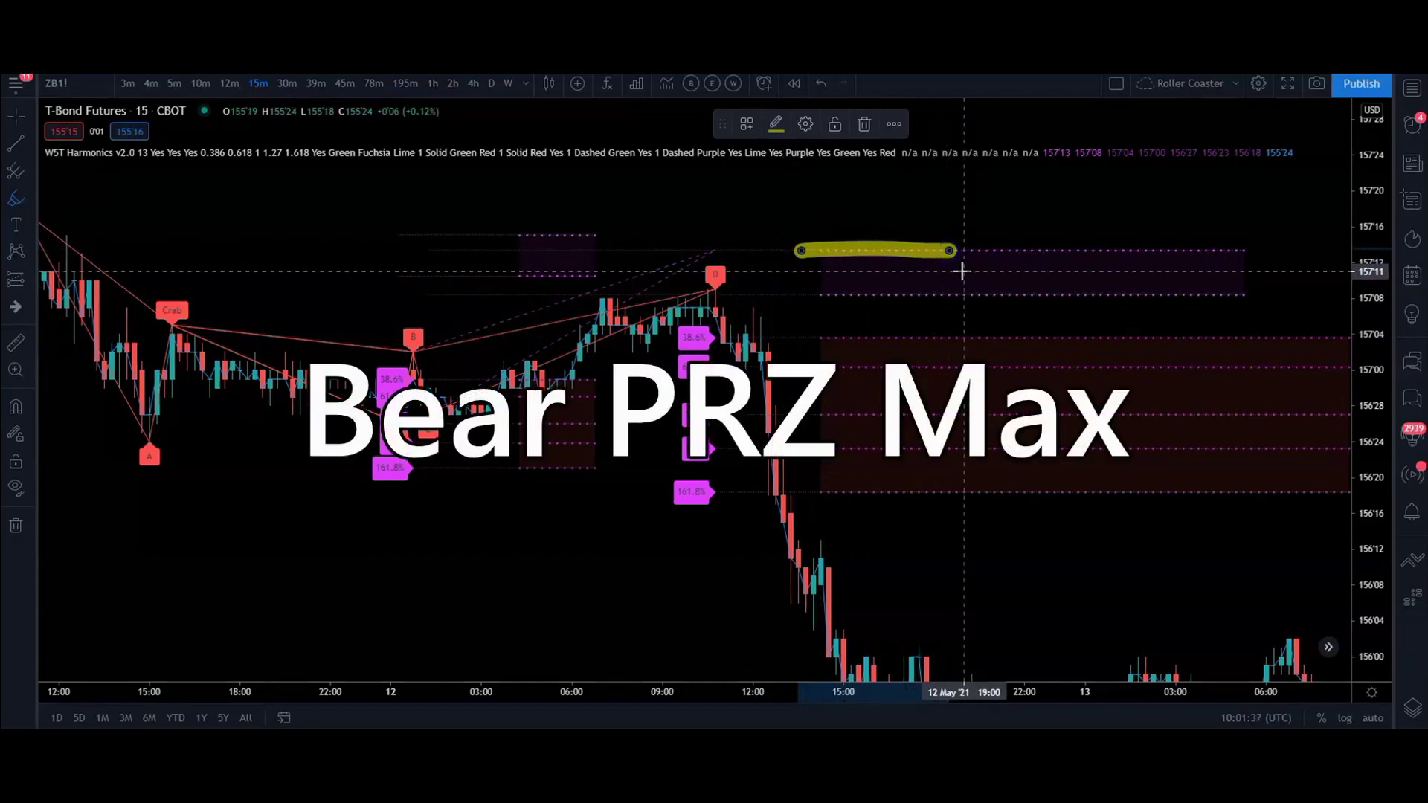
key(ctrl+z)
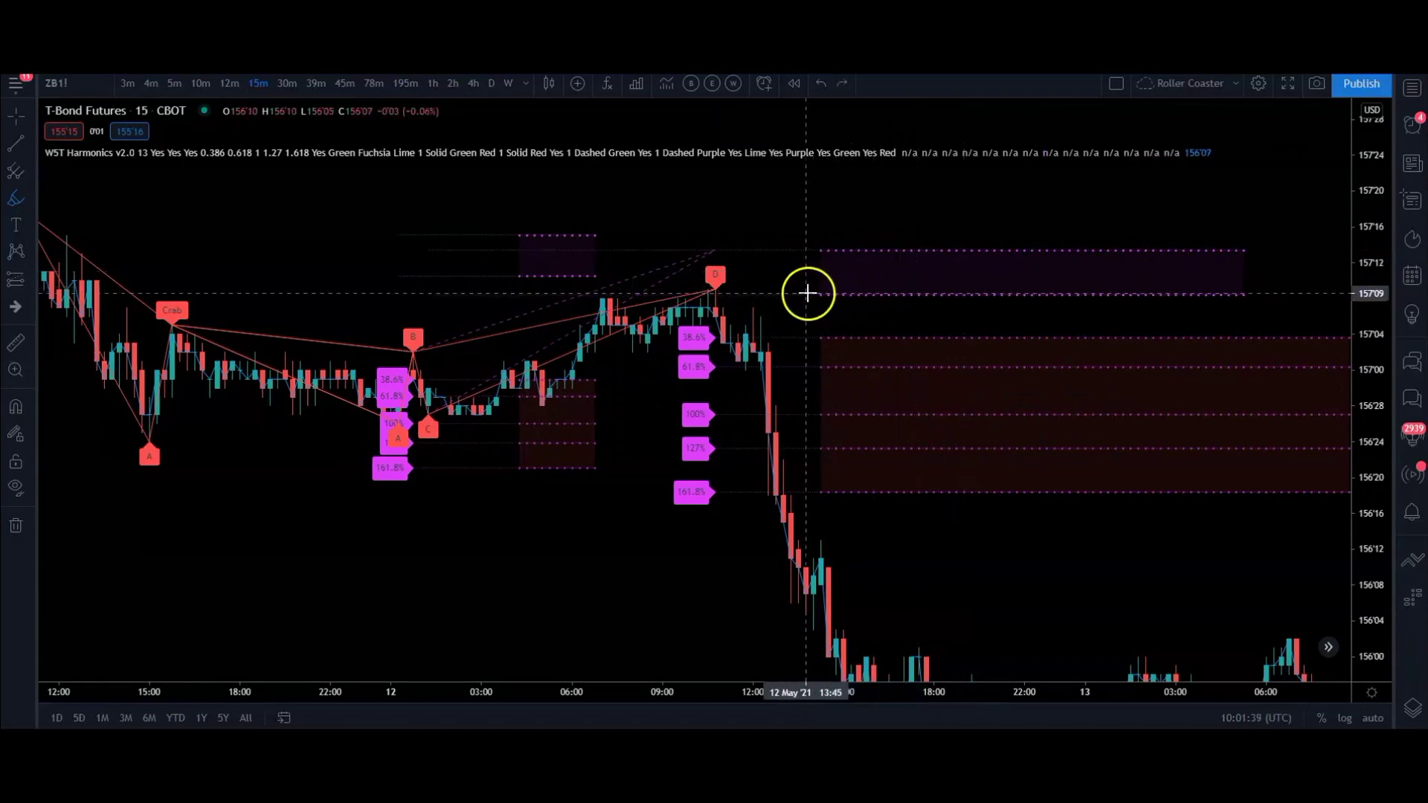
click(806, 294)
drag(807, 293, 926, 294)
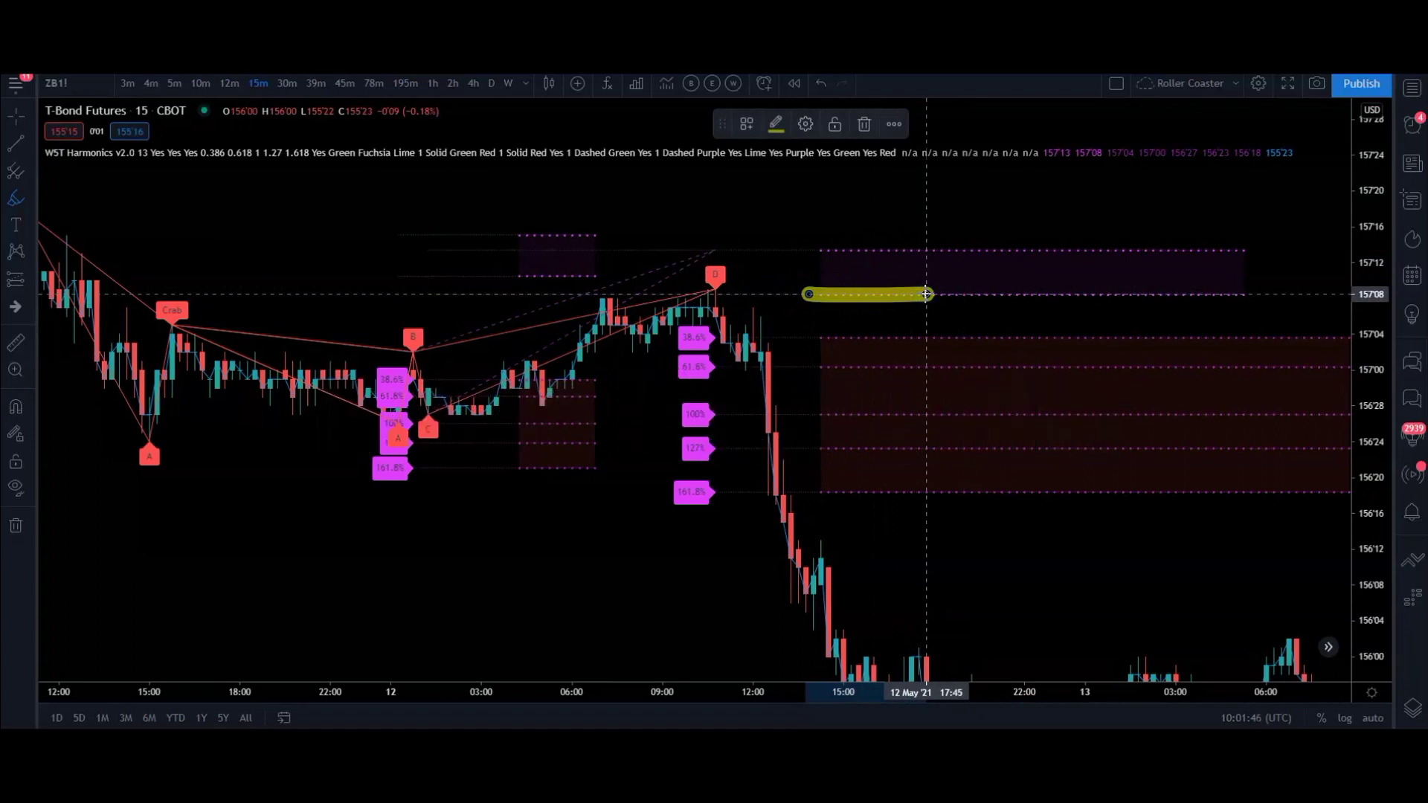
key(ctrl+z)
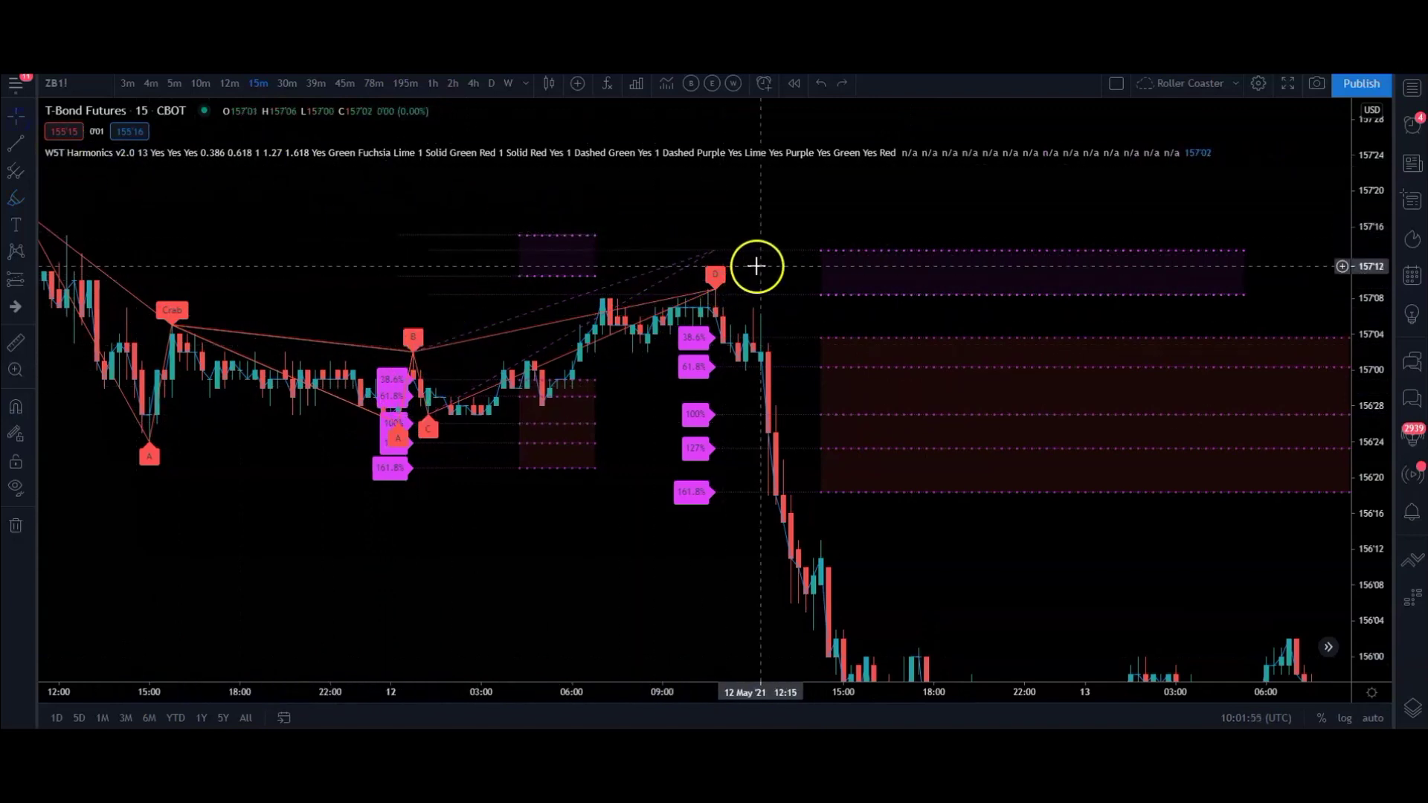
click(1413, 127)
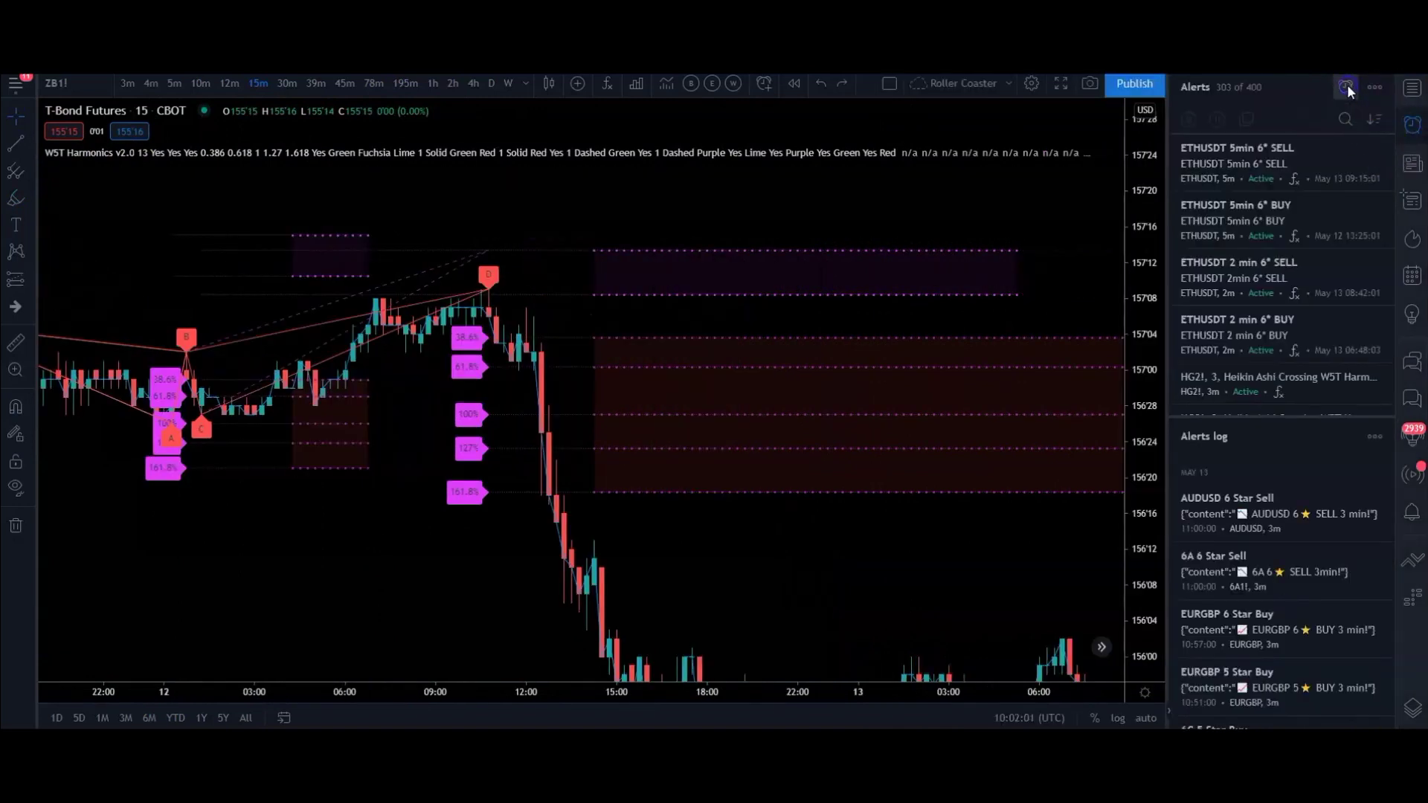
Step: Start a new alert on ZB1! from the Alerts panel
click(1346, 86)
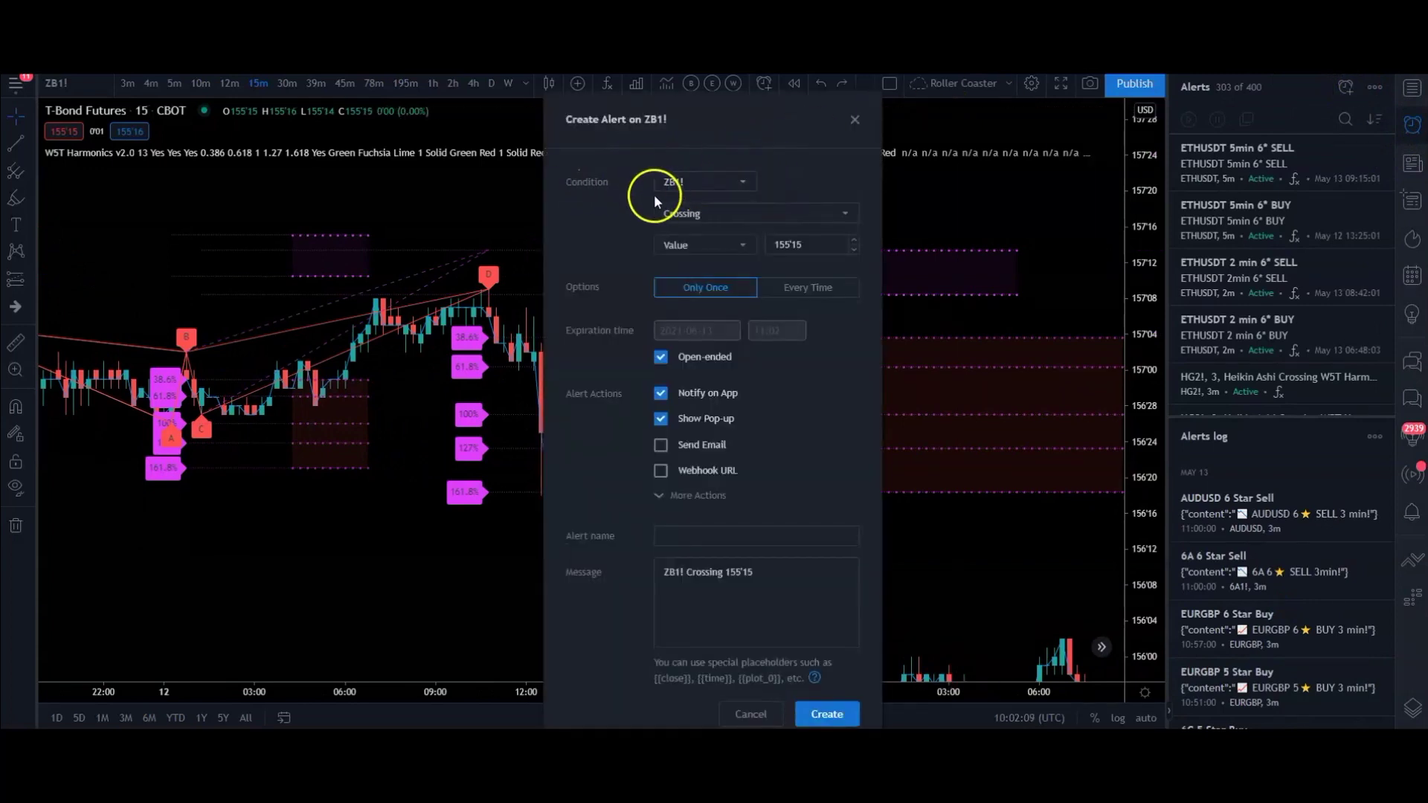
click(706, 194)
click(705, 183)
click(710, 179)
Step: Draft a Crossing Up W5T Harmonics Bear PRZ Min alert, Once Per Bar Close, then discard it
click(695, 216)
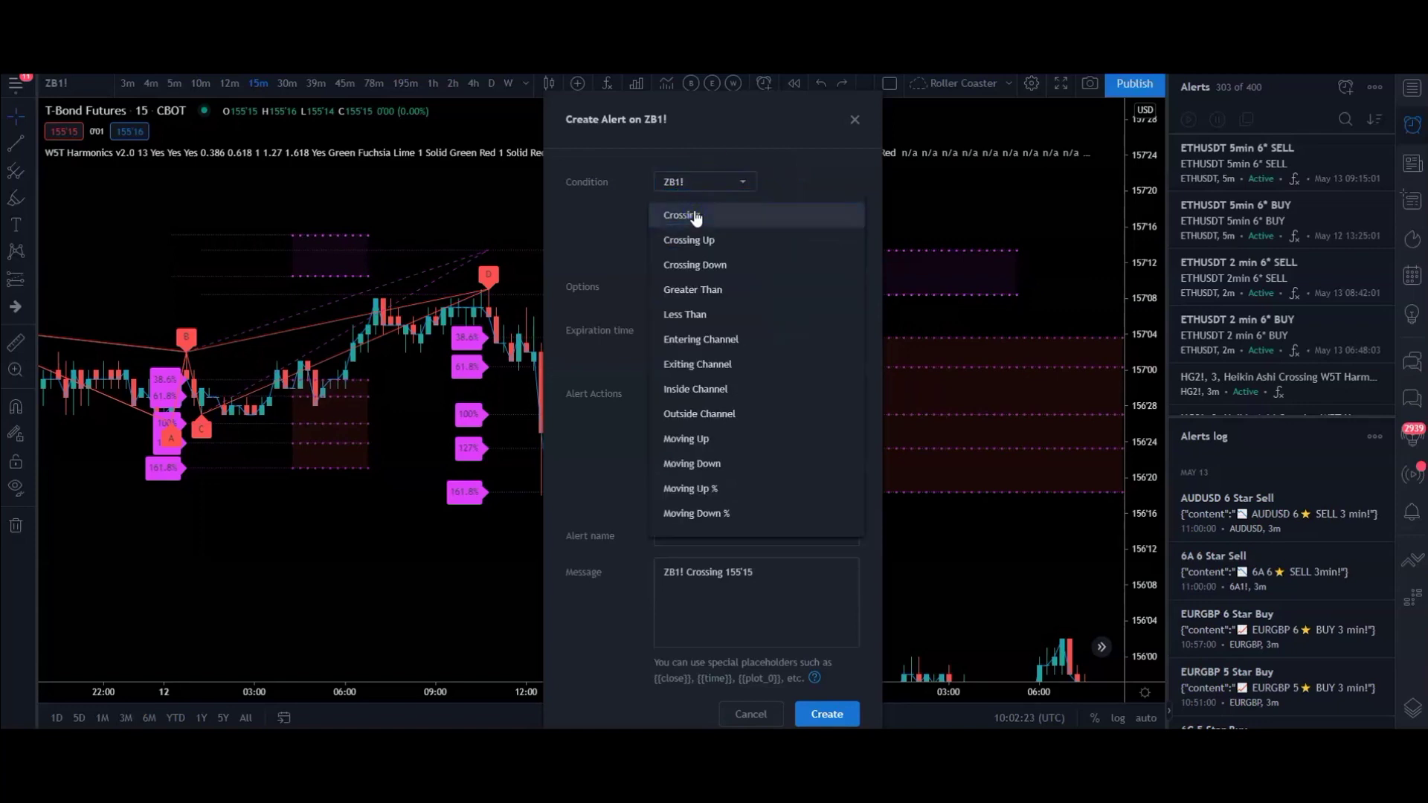
click(689, 237)
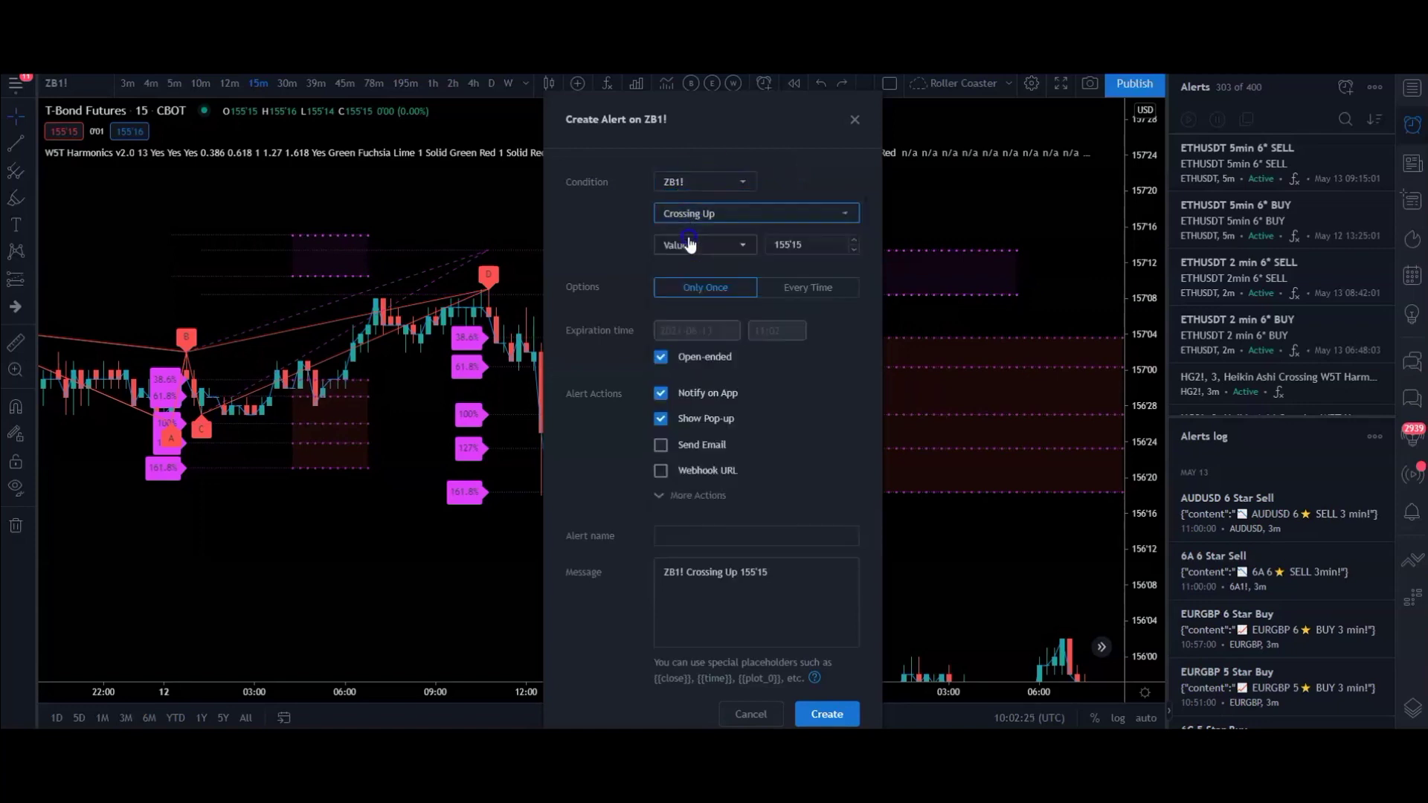
click(683, 249)
click(703, 271)
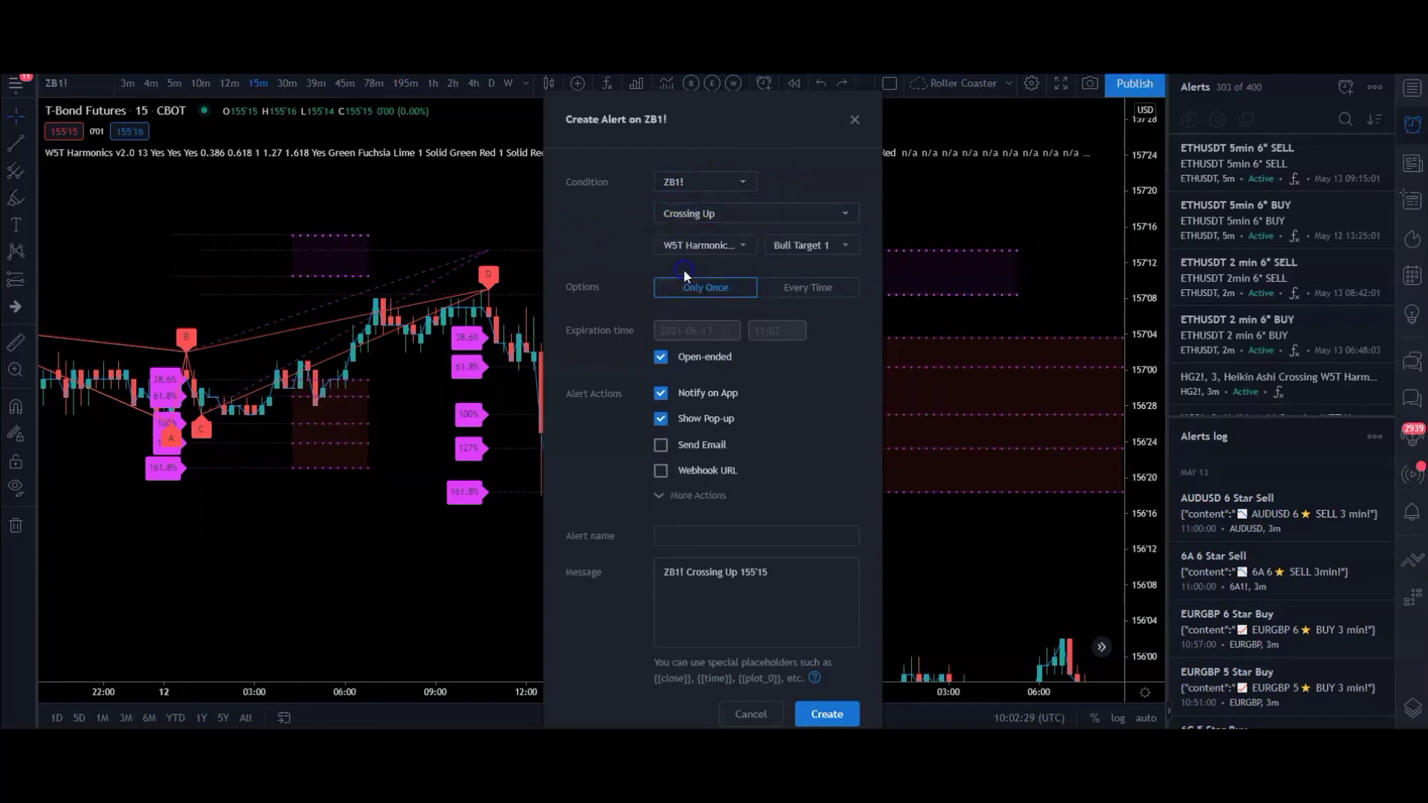
click(821, 236)
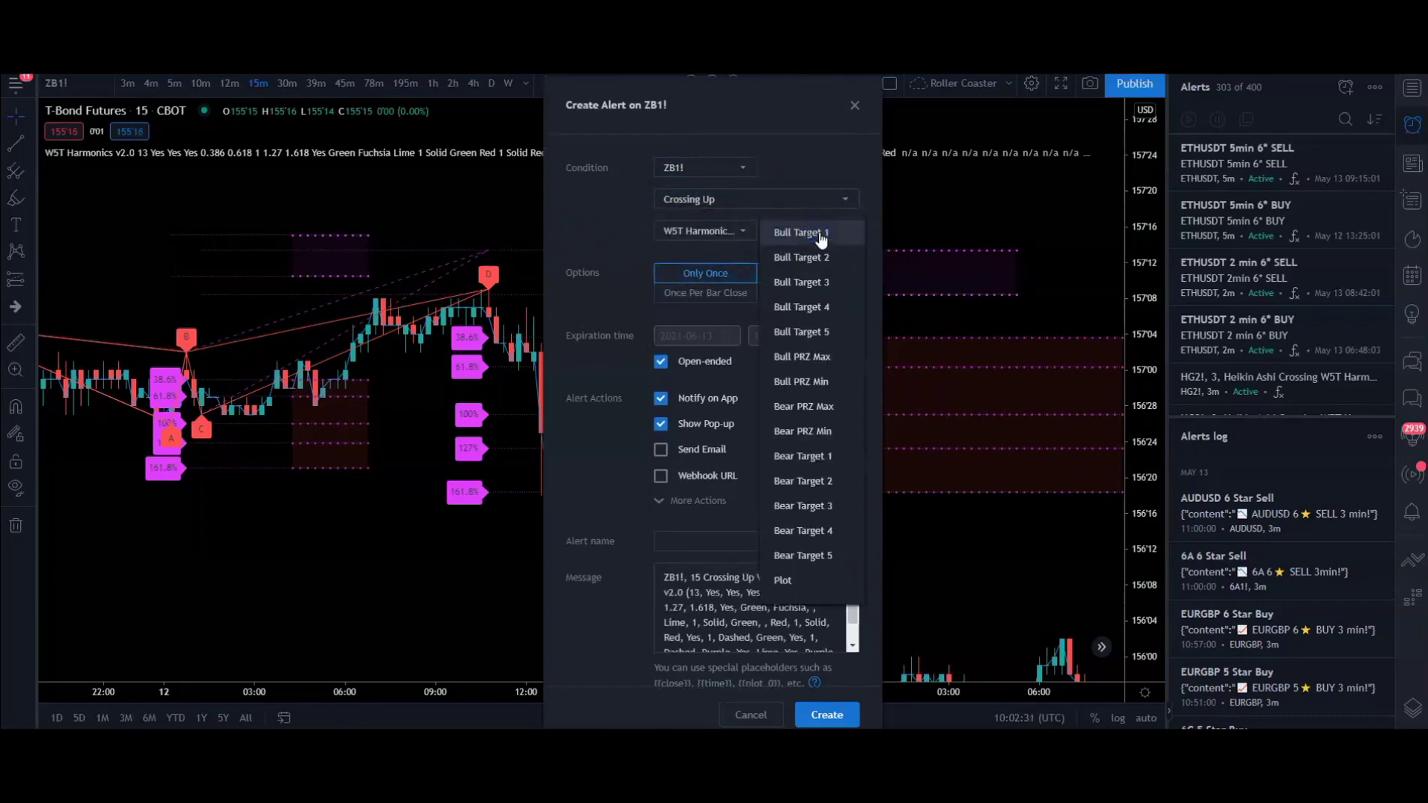
click(813, 435)
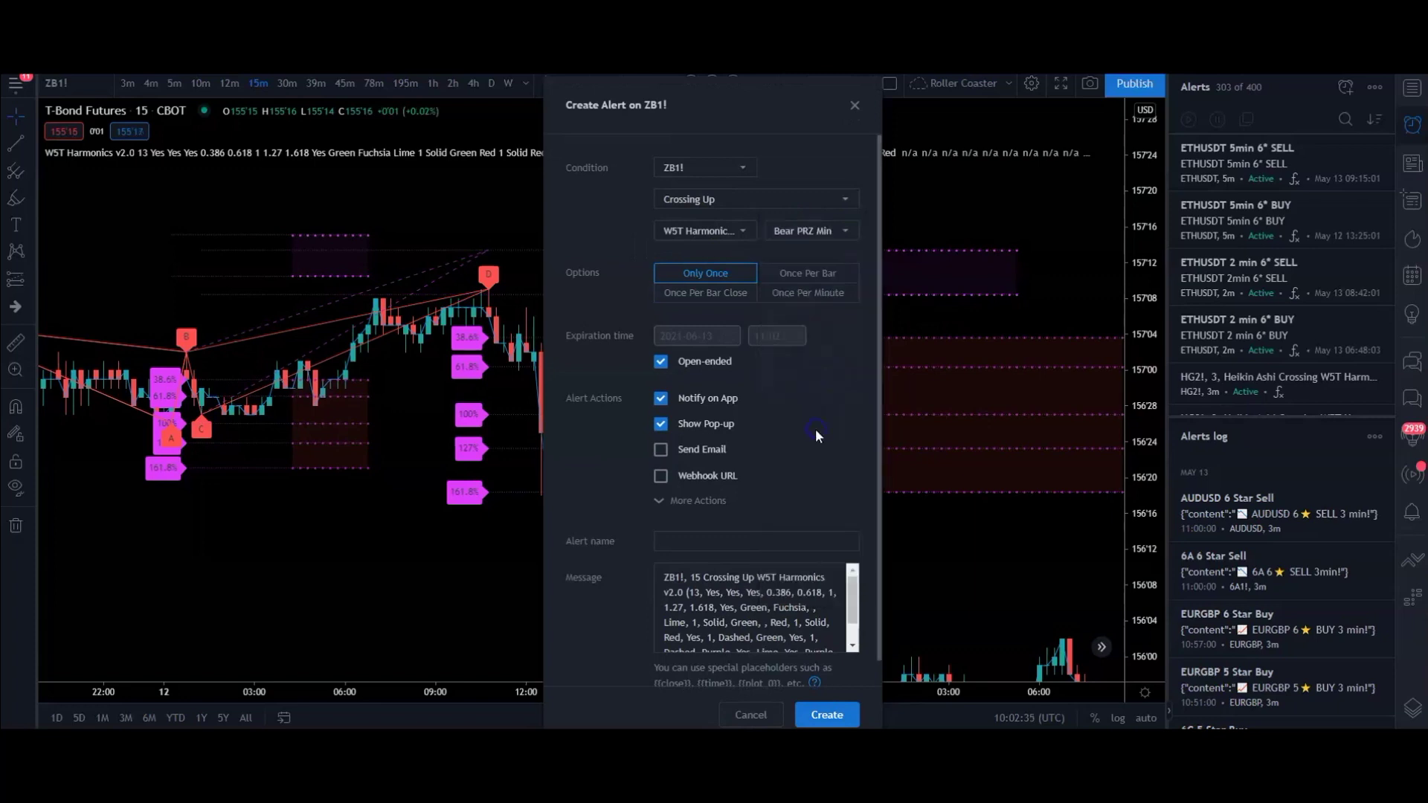
click(710, 295)
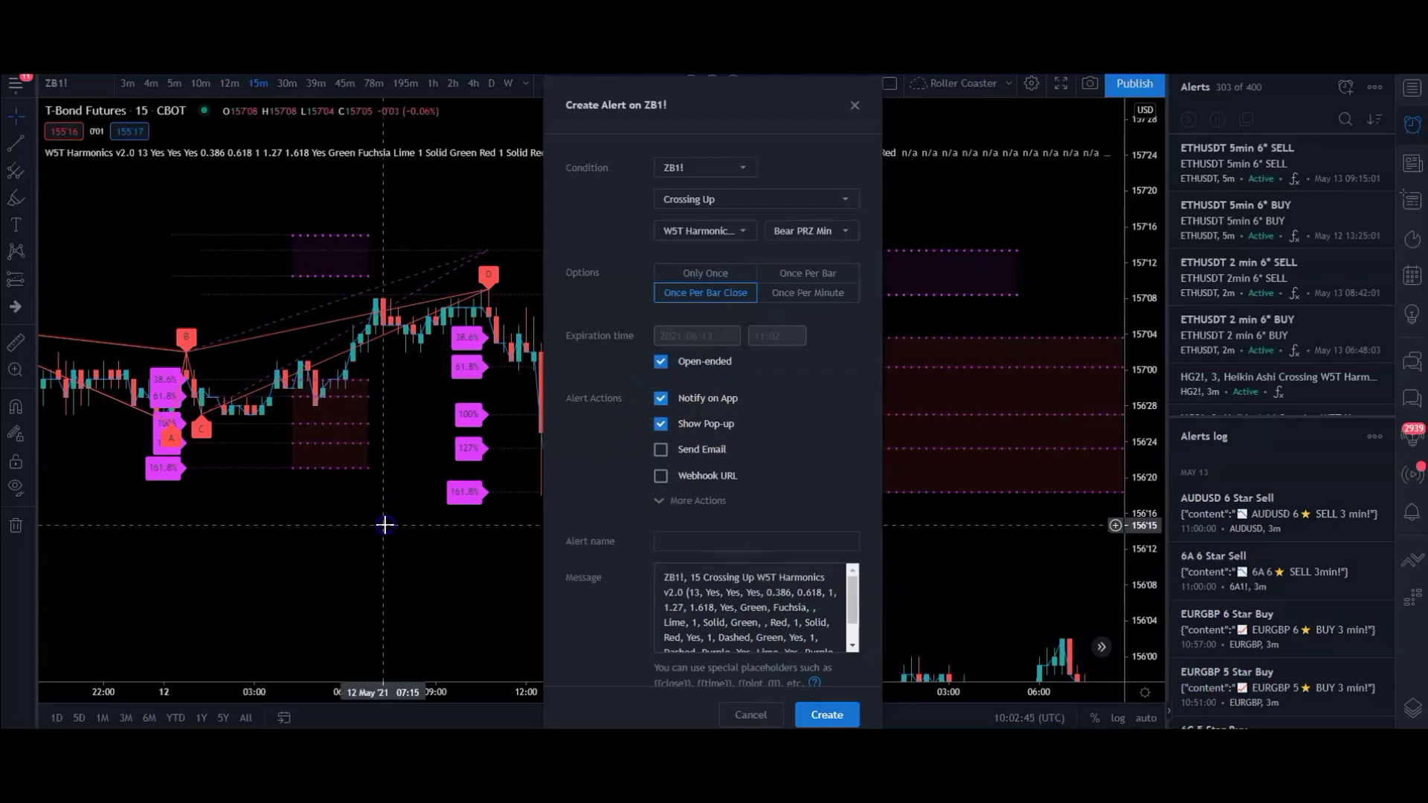
click(854, 105)
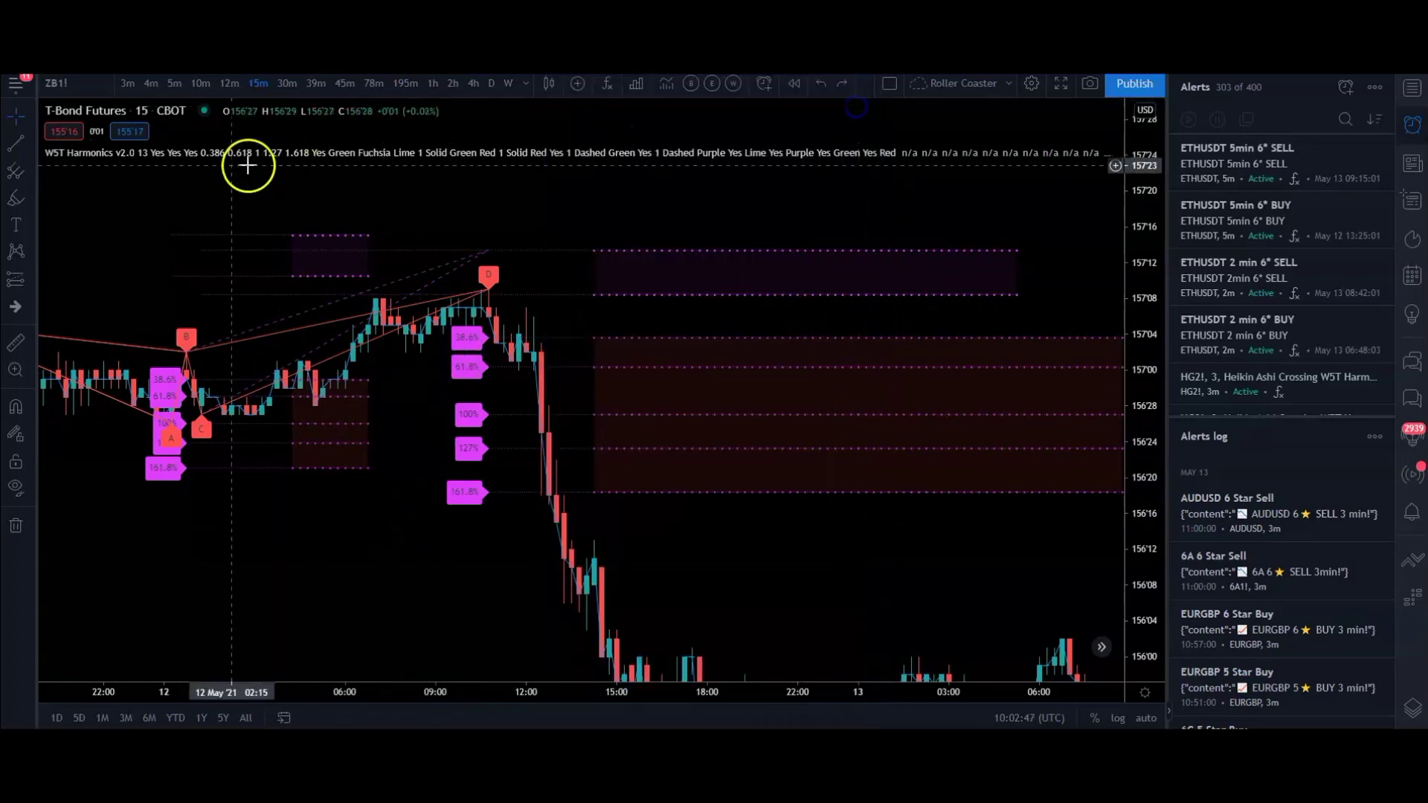
Step: Draw a cyan brush line along the lower edge of the upper purple zone
click(32, 196)
click(43, 203)
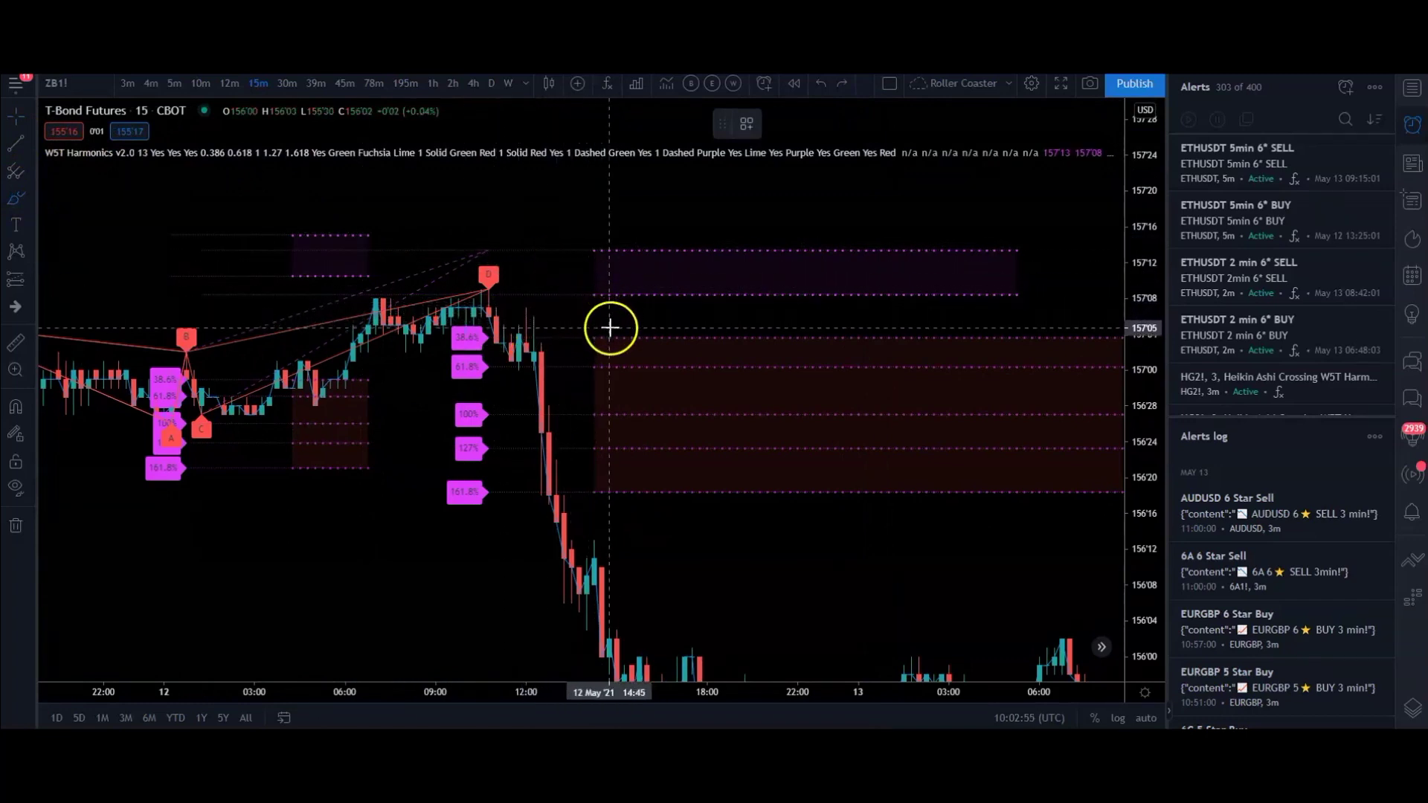
mouse_move(577, 293)
mouse_down()
mouse_move(685, 298)
mouse_move(638, 328)
mouse_move(637, 269)
mouse_move(654, 297)
mouse_up()
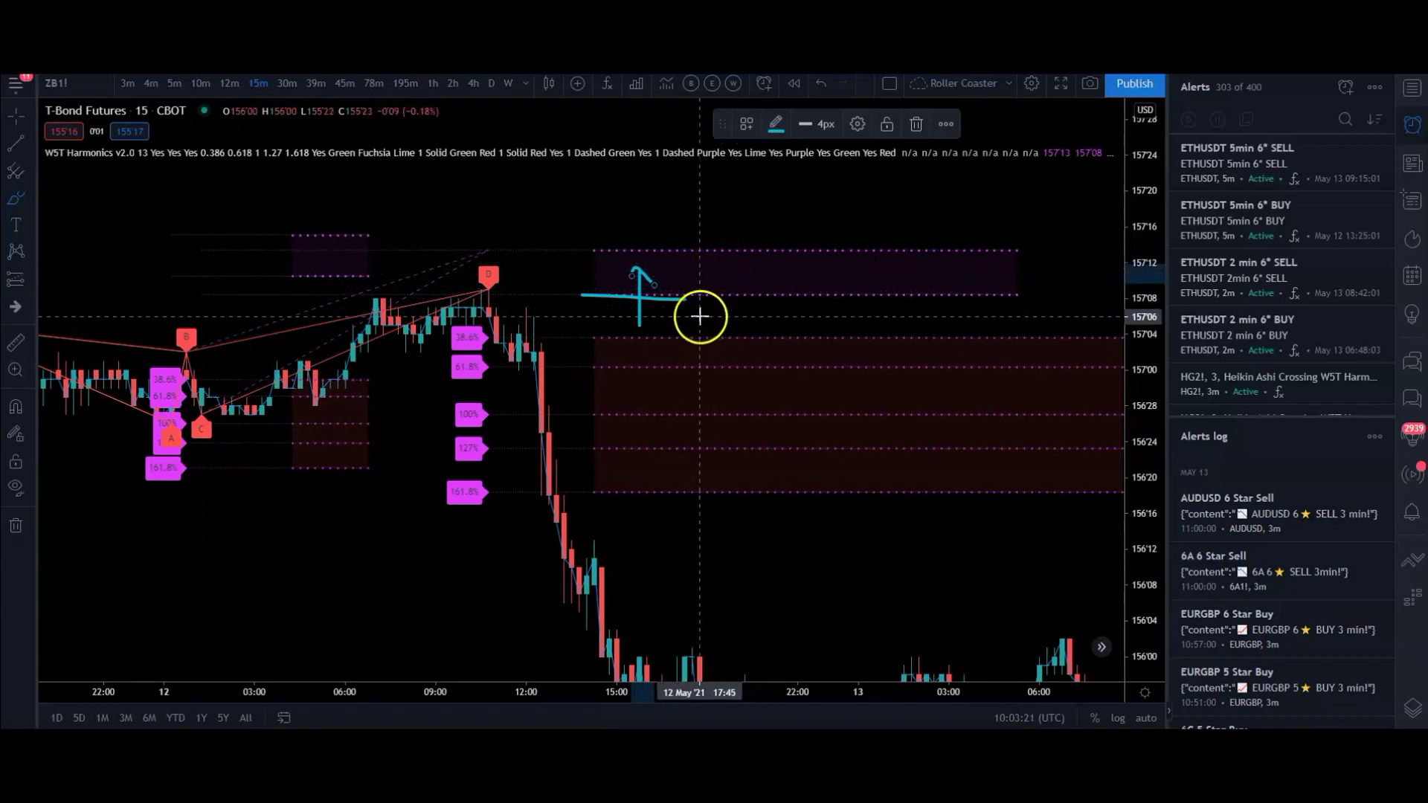
Step: Add an upward arrow mark across the cyan line, redrawing the arrowhead after an undo
mouse_move(672, 322)
mouse_down()
mouse_move(662, 198)
mouse_move(707, 236)
mouse_up()
mouse_move(653, 282)
mouse_down()
mouse_move(666, 265)
mouse_move(670, 303)
mouse_move(653, 322)
mouse_up()
key(ctrl+z)
key(ctrl+z)
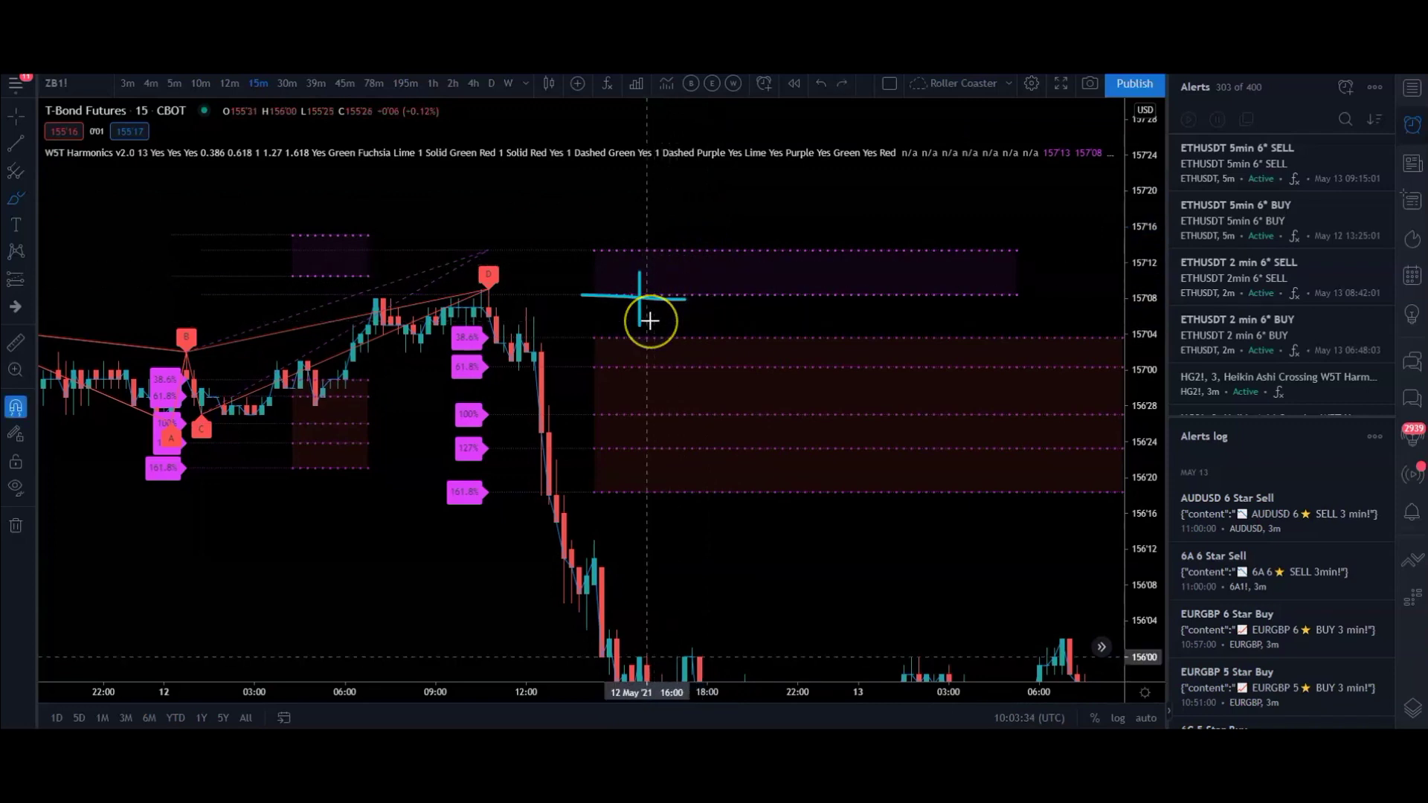
mouse_move(627, 300)
mouse_down()
mouse_move(669, 297)
mouse_move(653, 319)
mouse_move(649, 281)
mouse_up()
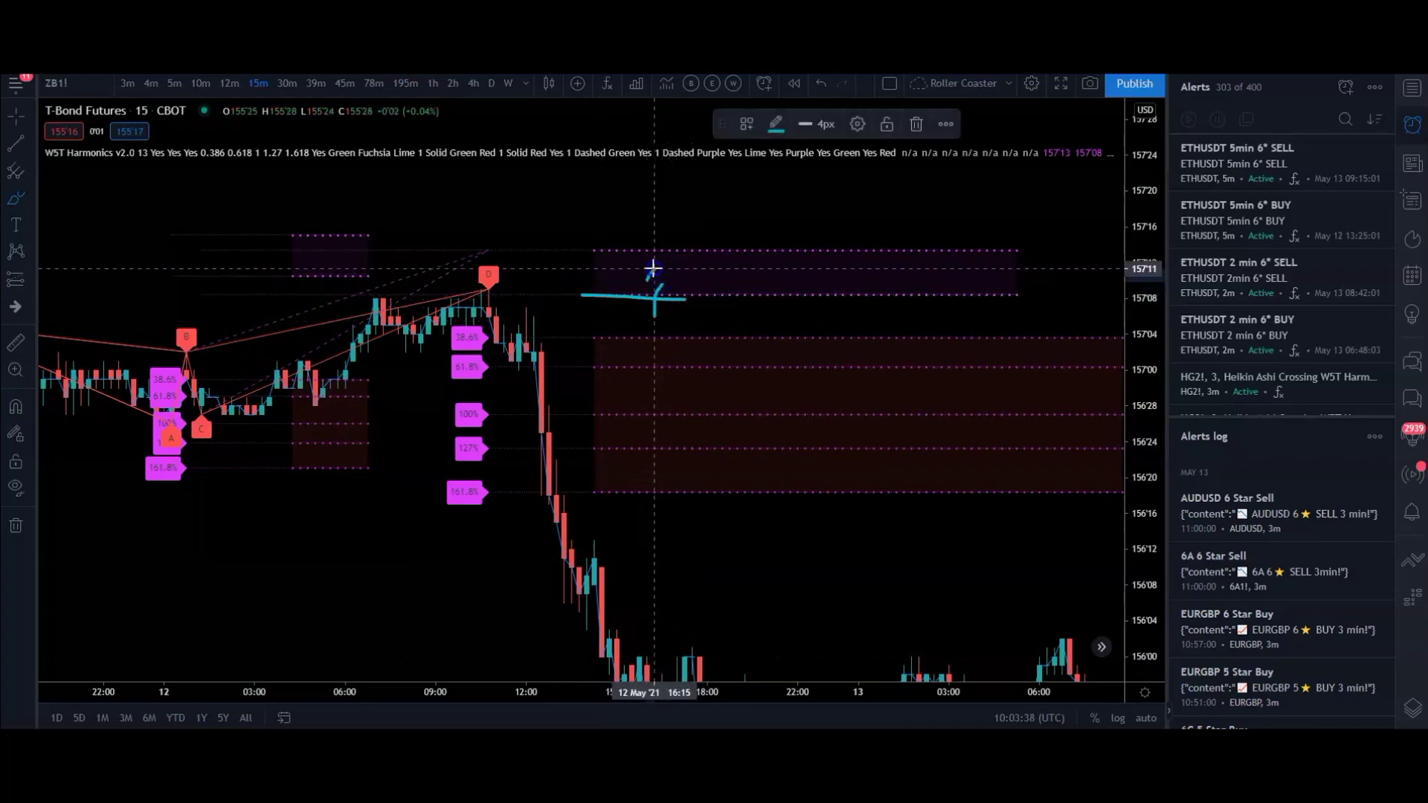
click(736, 303)
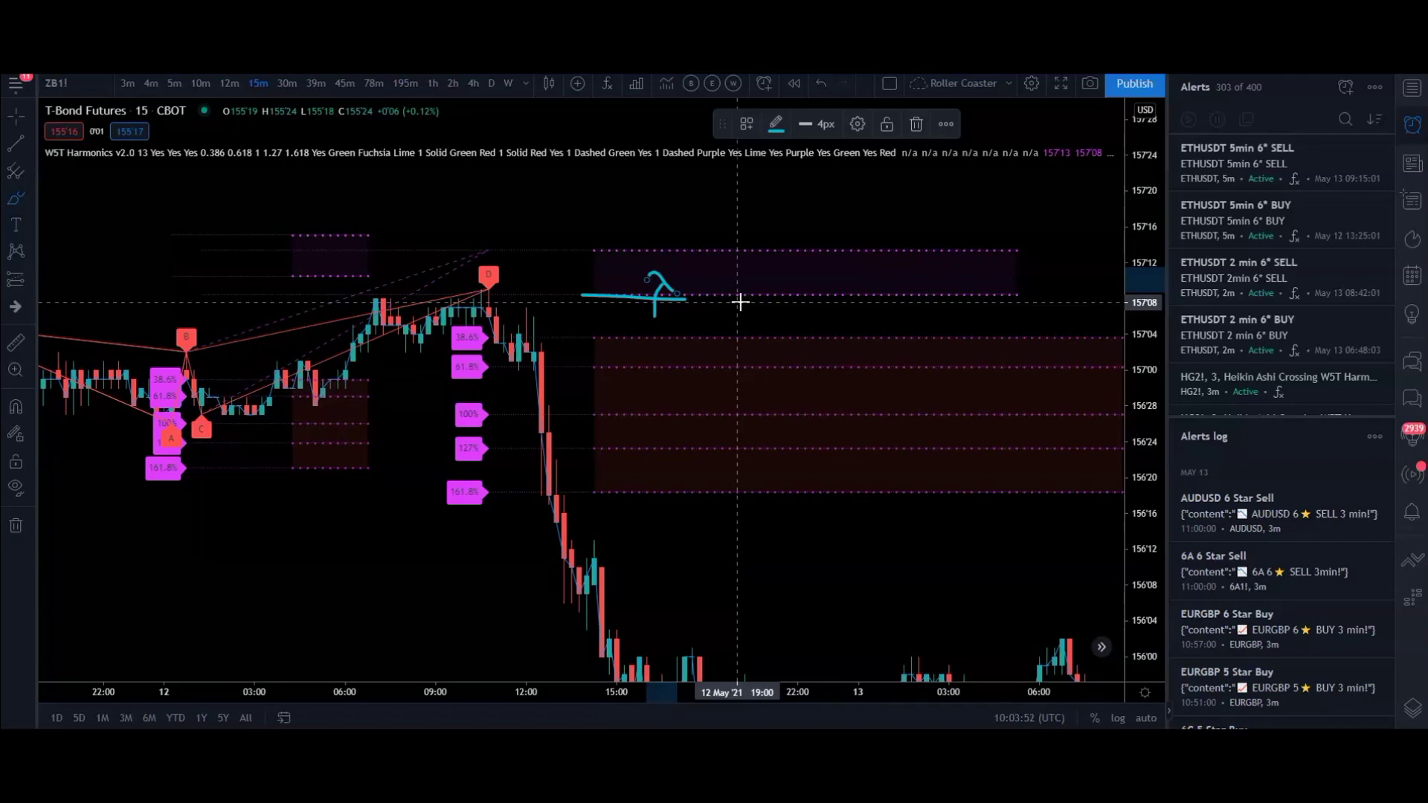
click(628, 301)
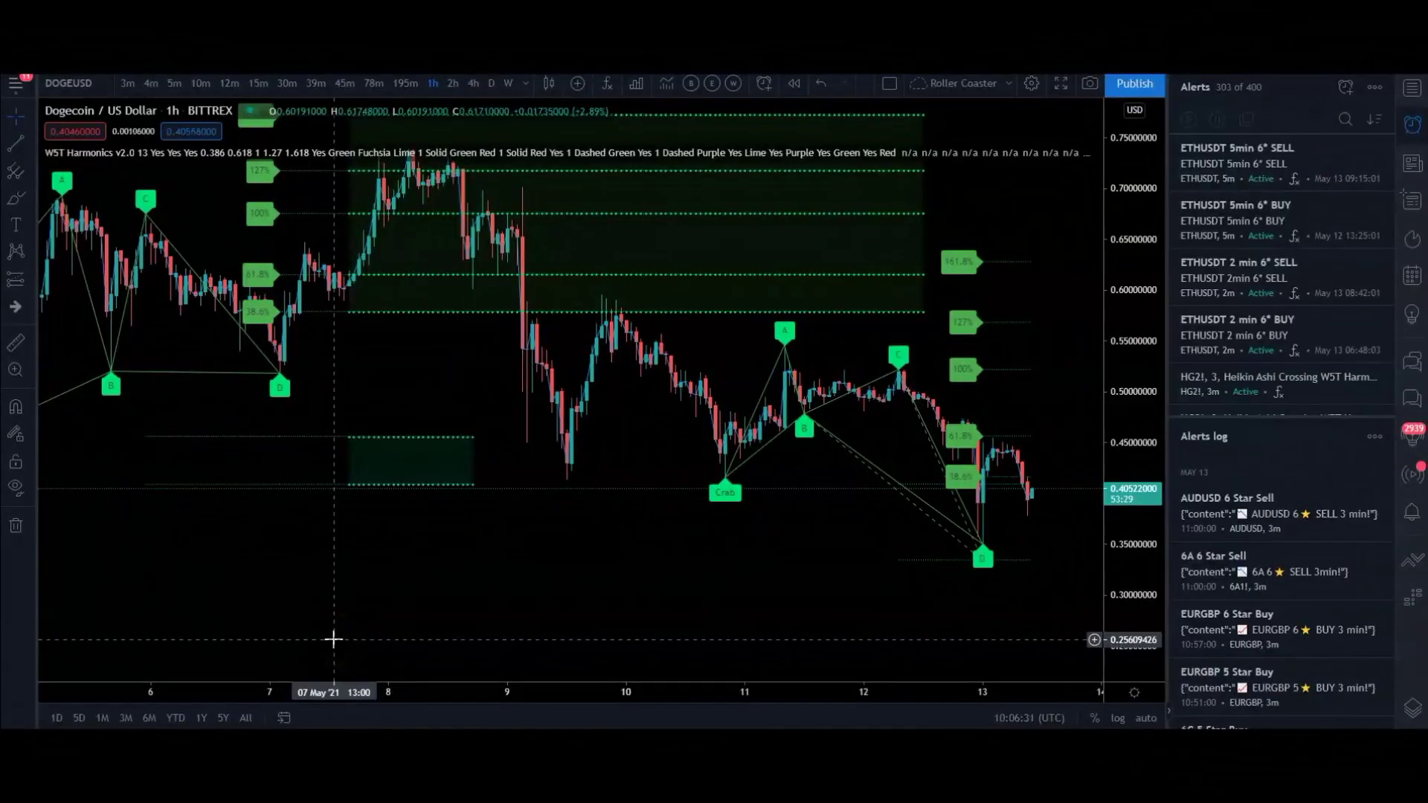
Step: Pan the Dogecoin chart to centre the latest Crab pattern and its PRZ zone
click(333, 639)
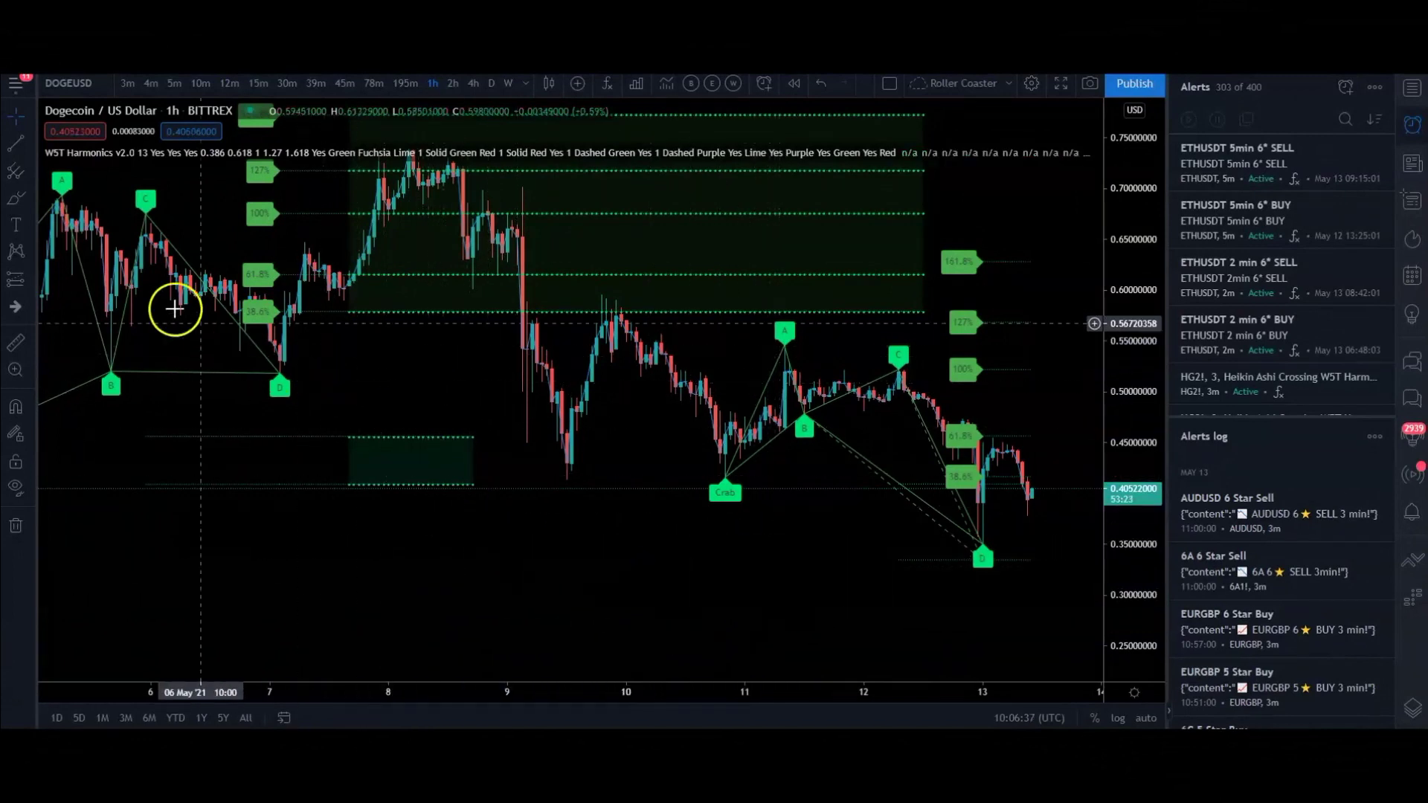
drag(105, 198, 314, 214)
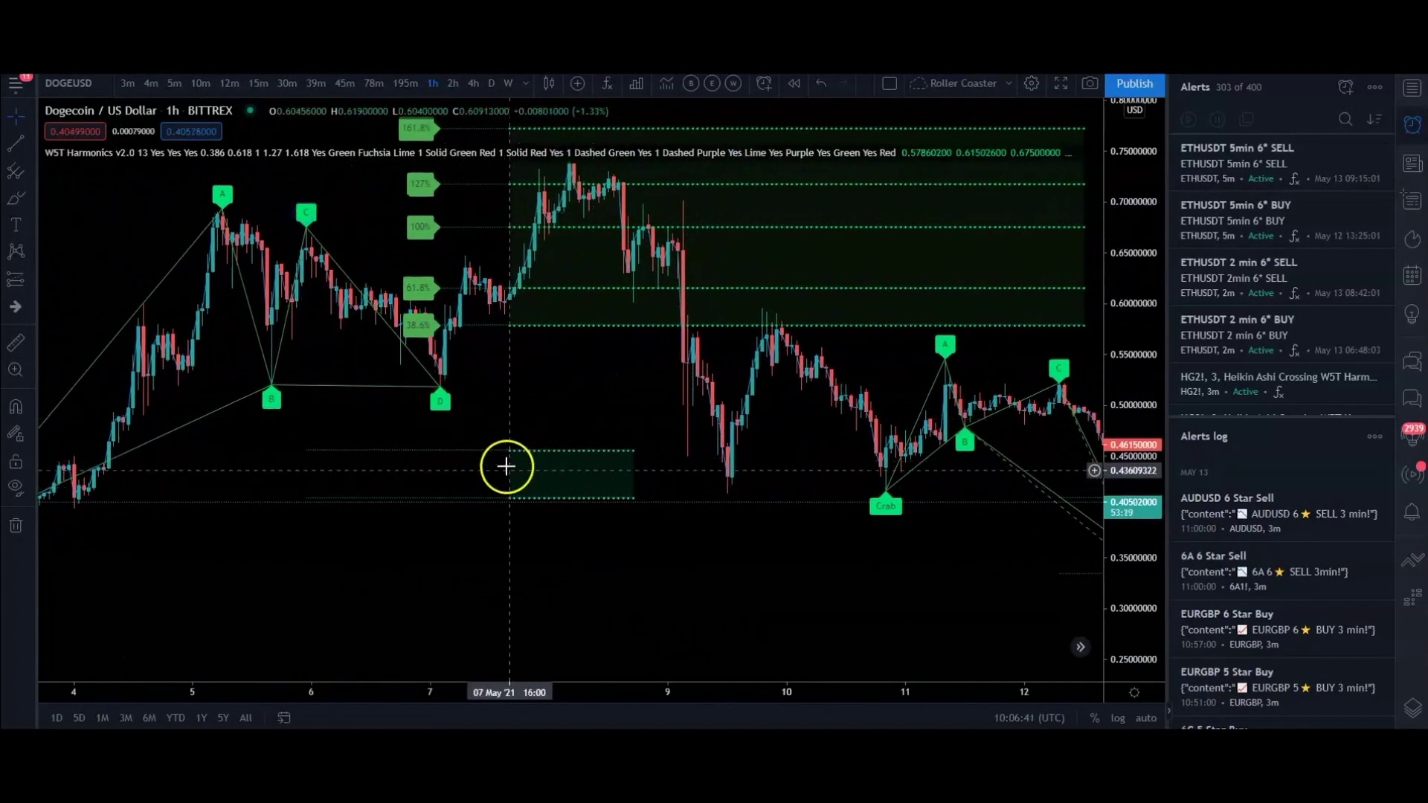
drag(739, 563, 239, 545)
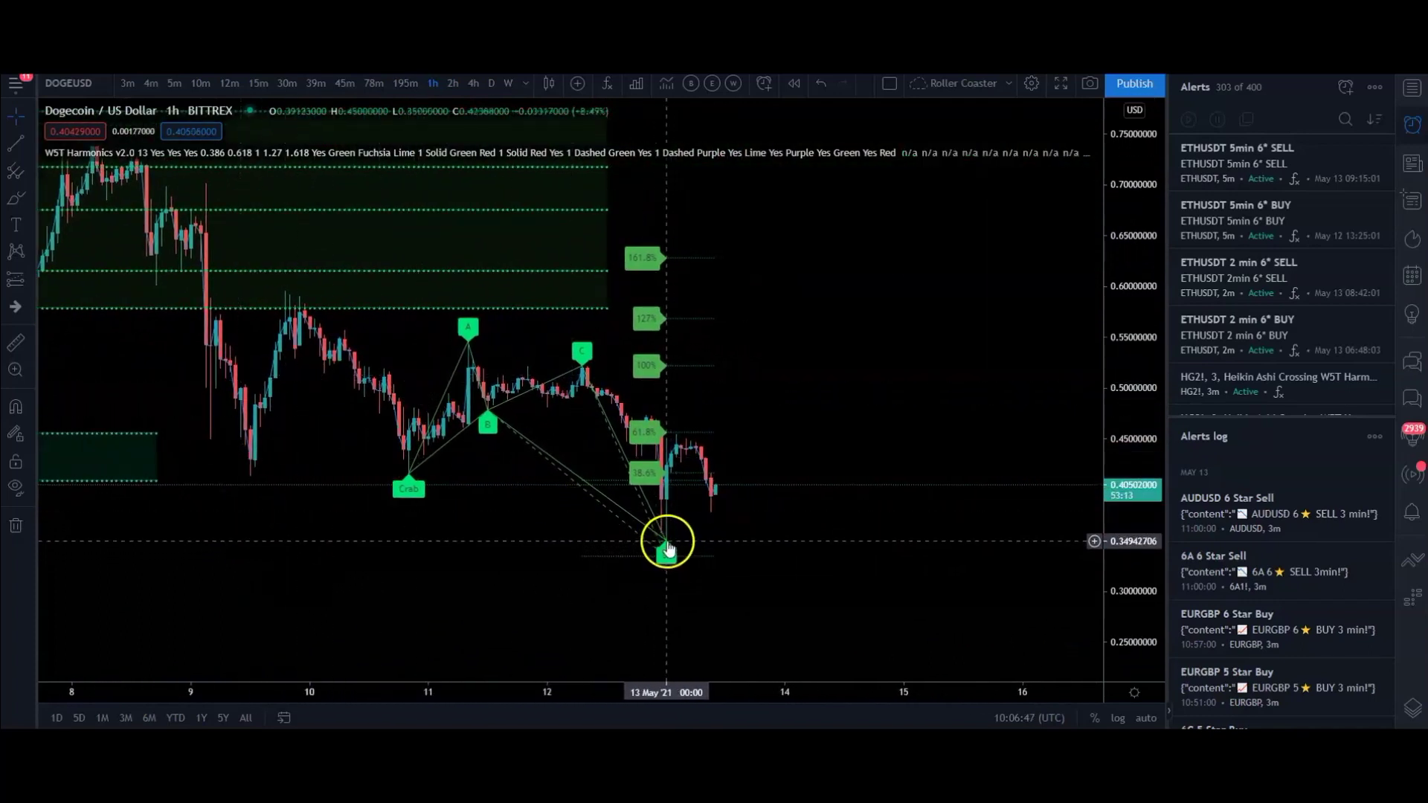
drag(807, 522, 730, 527)
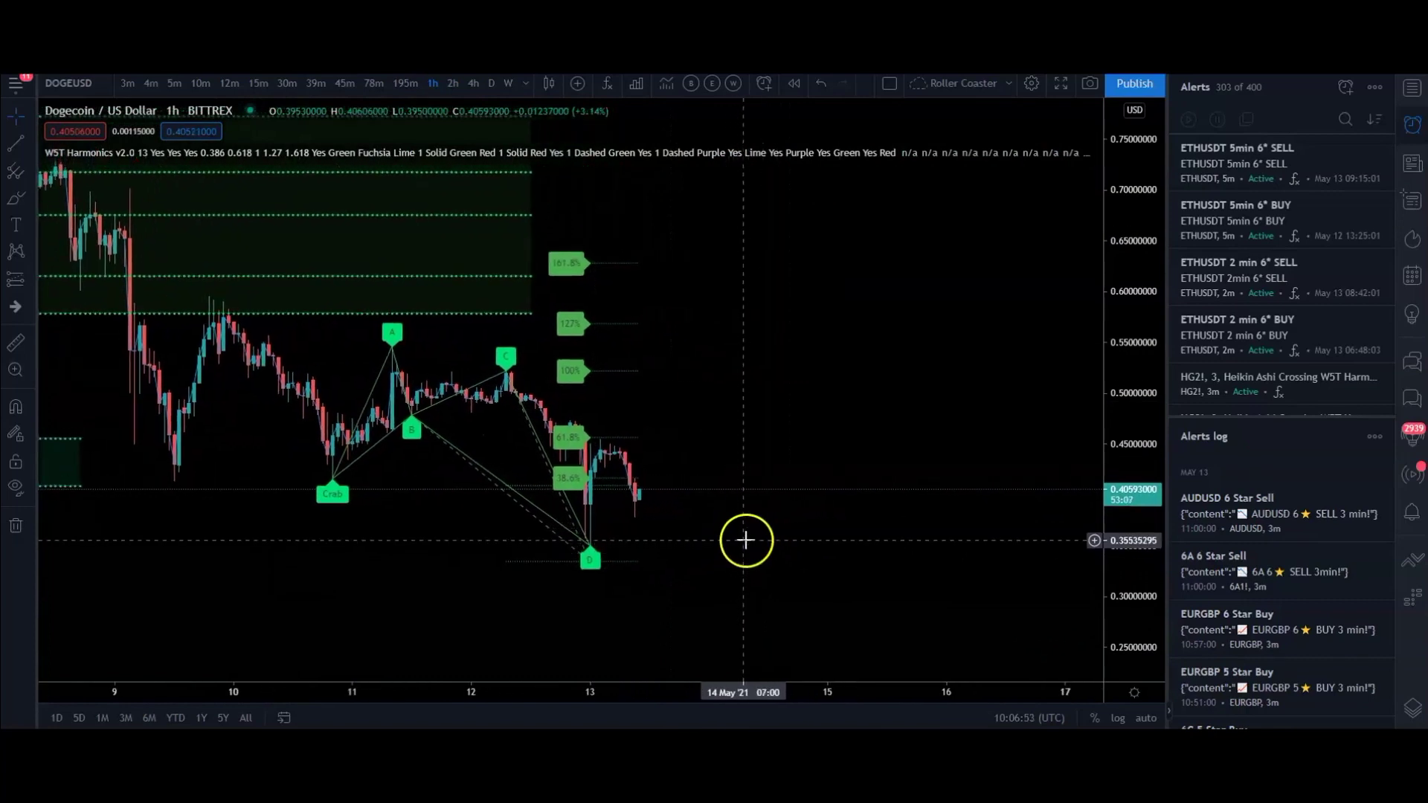
Step: Highlight the Bull PRZ Min and Max (near 0.407) levels, delete both highlights, and return to the crosshair
click(33, 199)
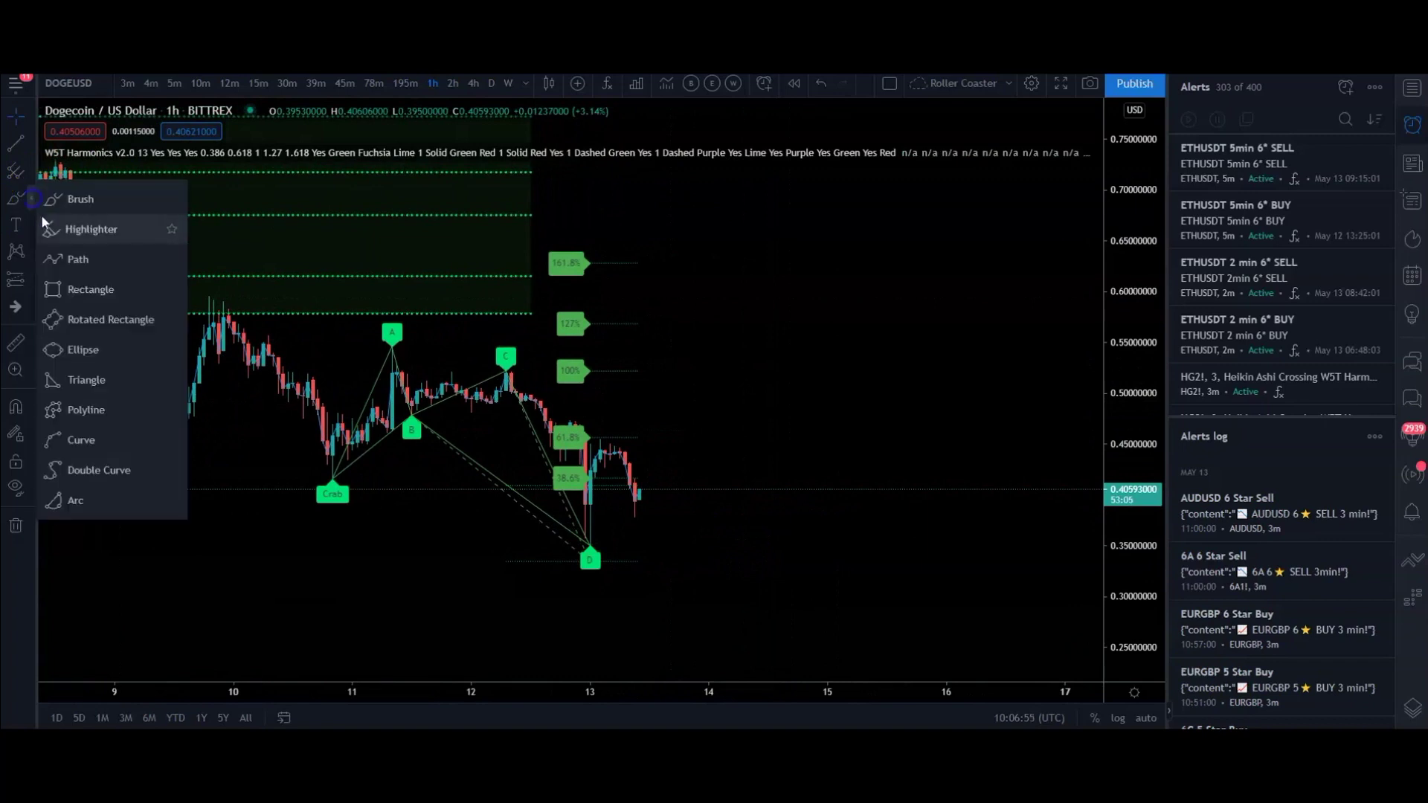
click(47, 228)
drag(496, 558, 570, 560)
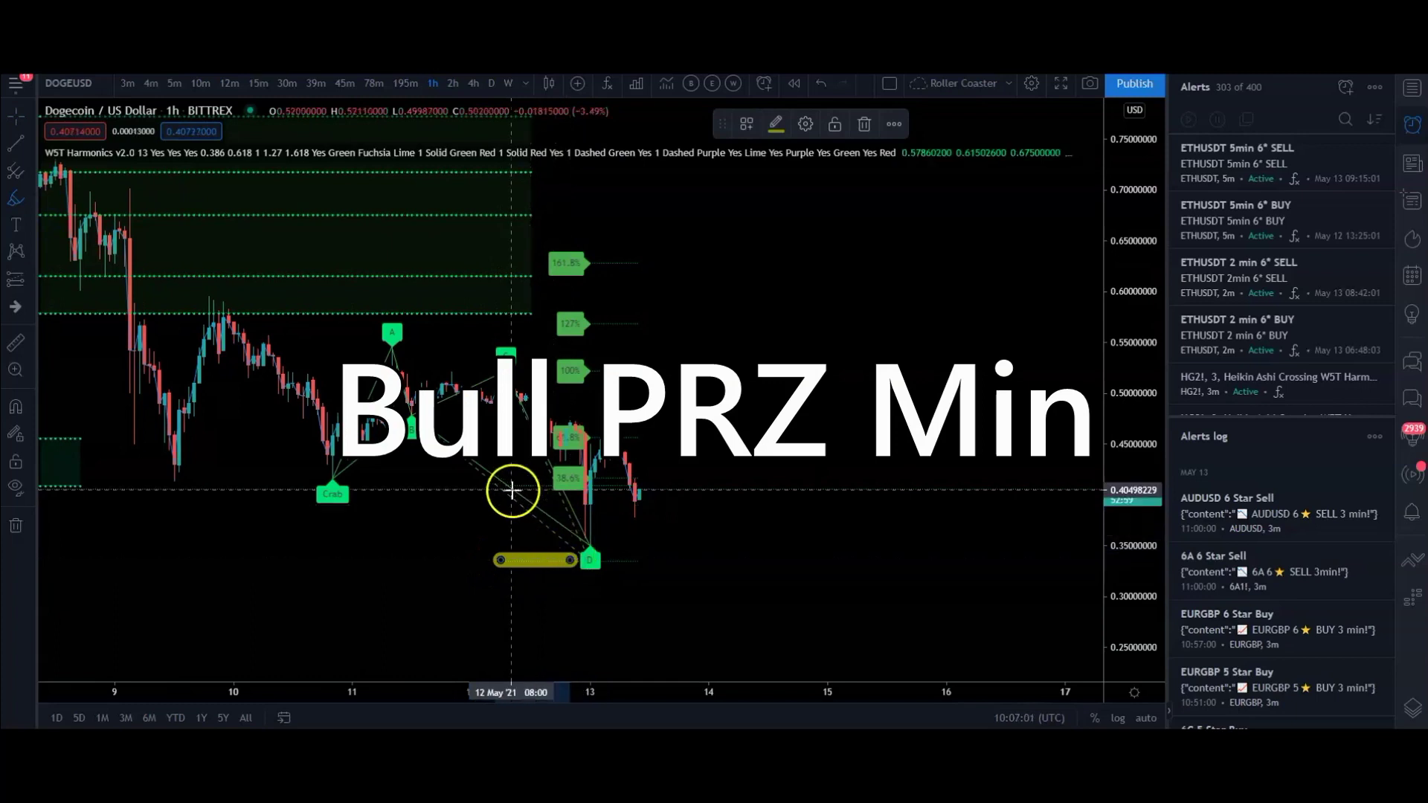
key(Delete)
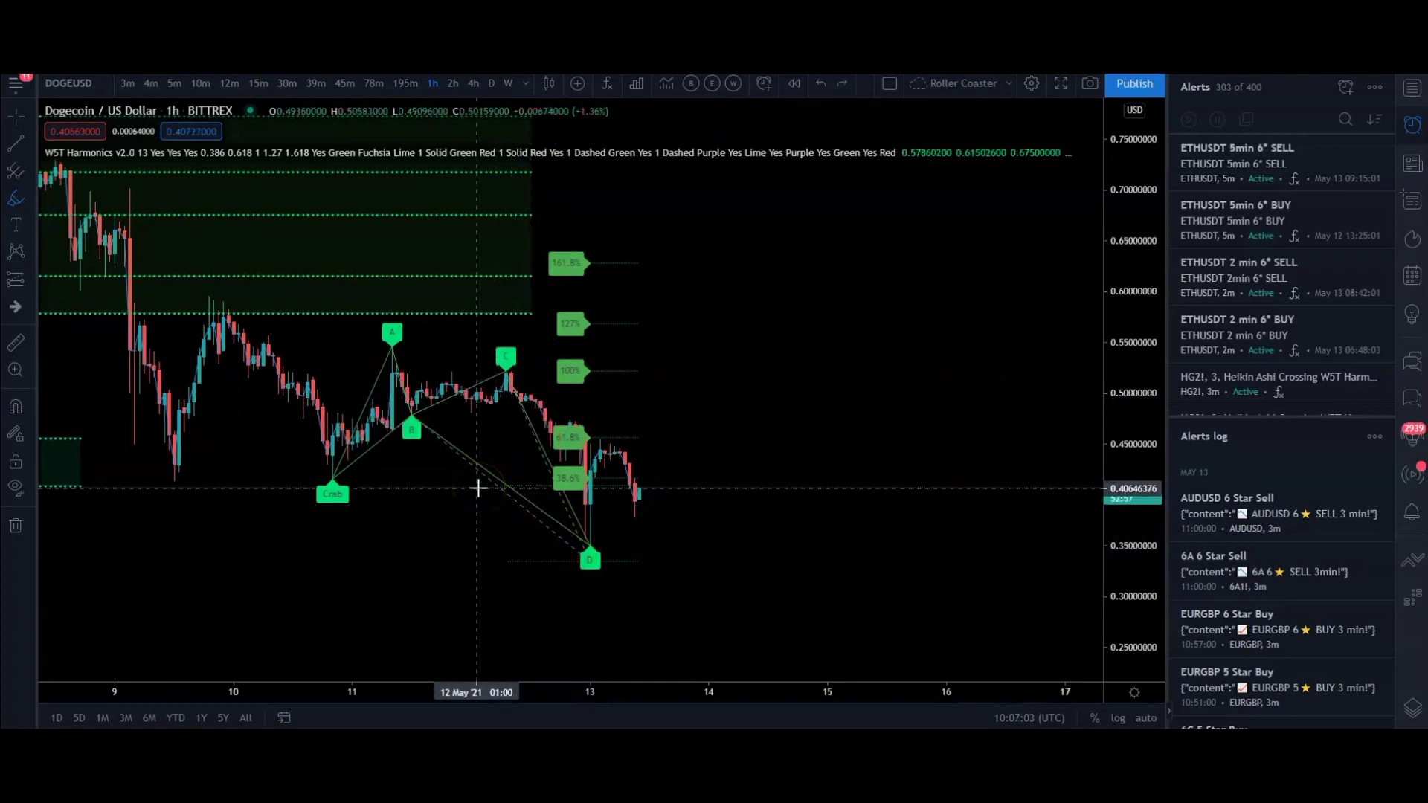
drag(476, 488, 551, 488)
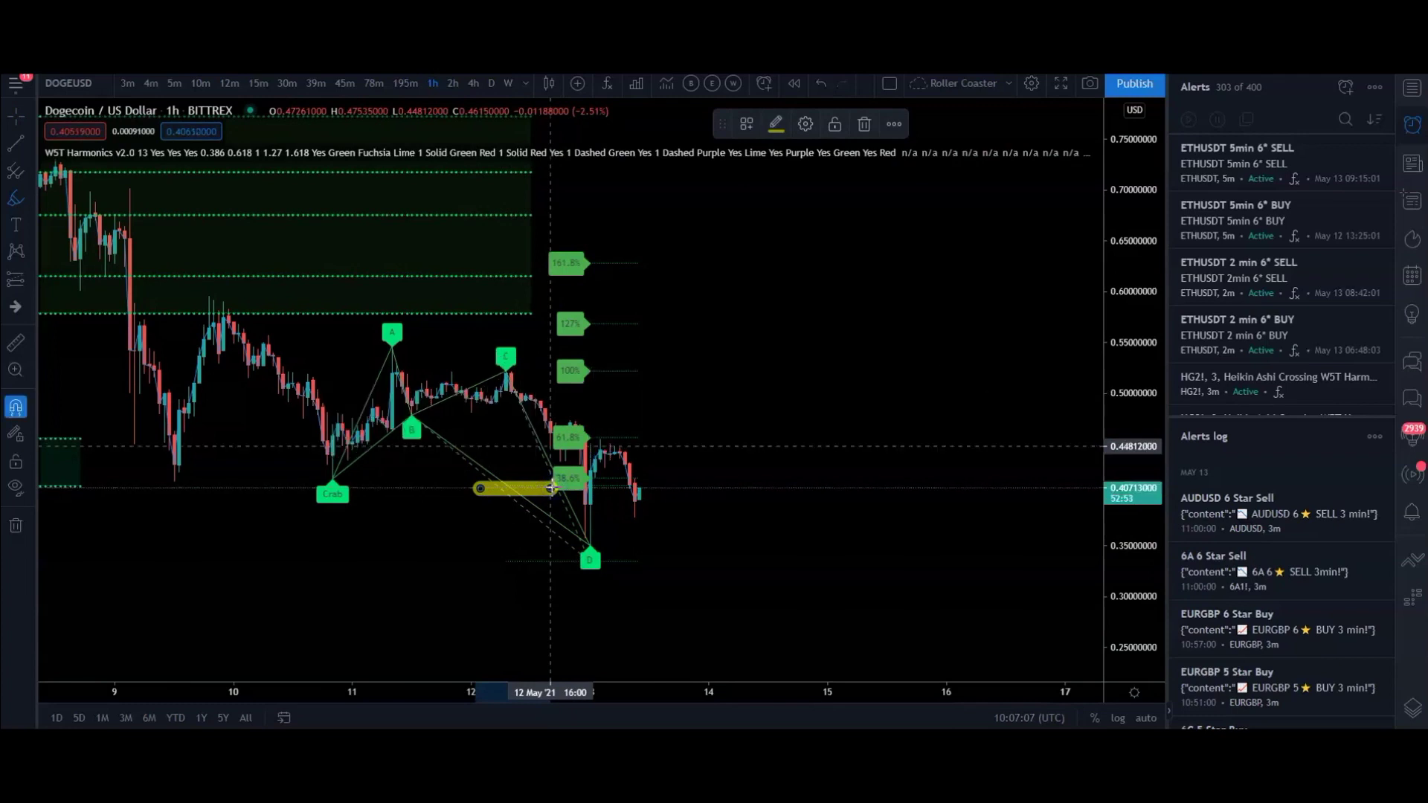
key(Delete)
click(16, 115)
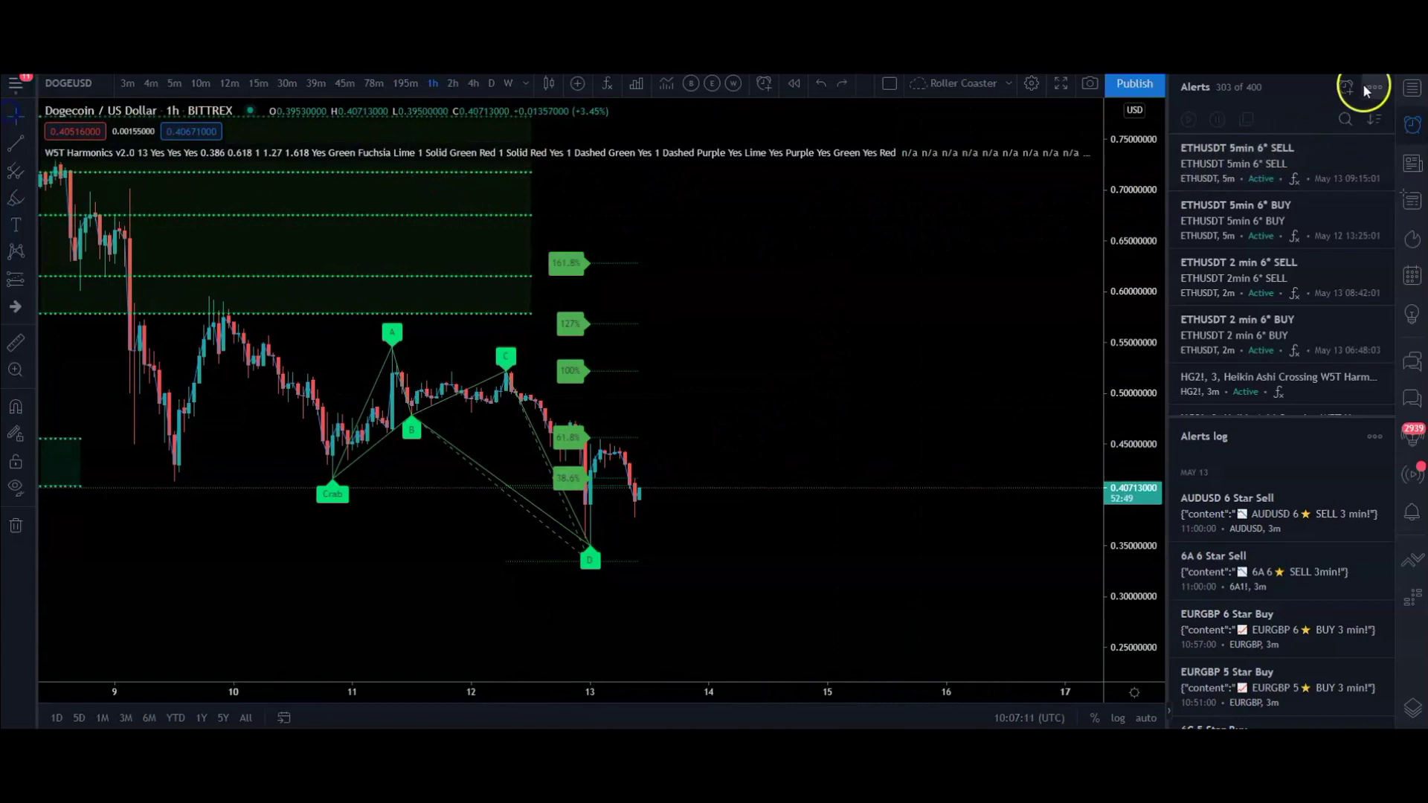
click(1343, 88)
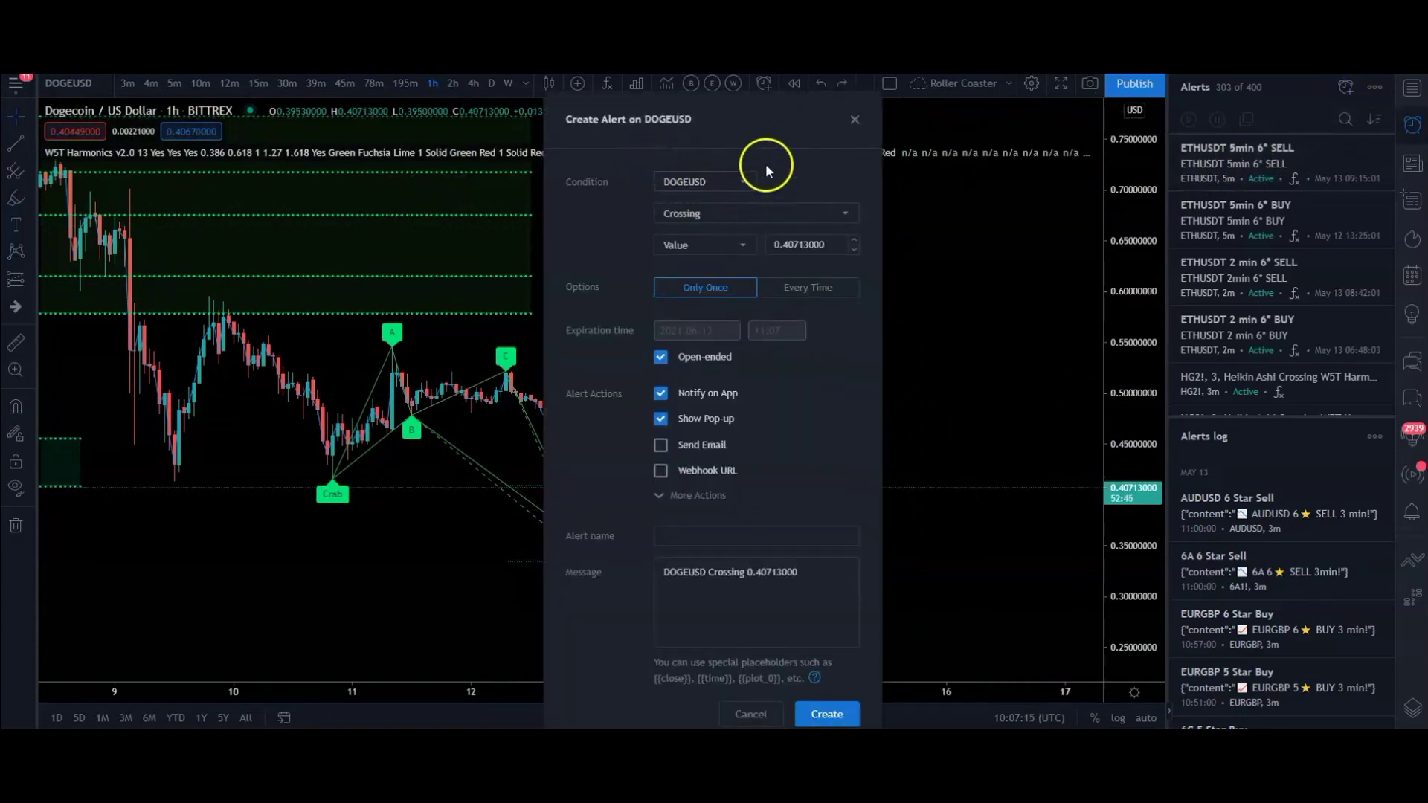
click(691, 215)
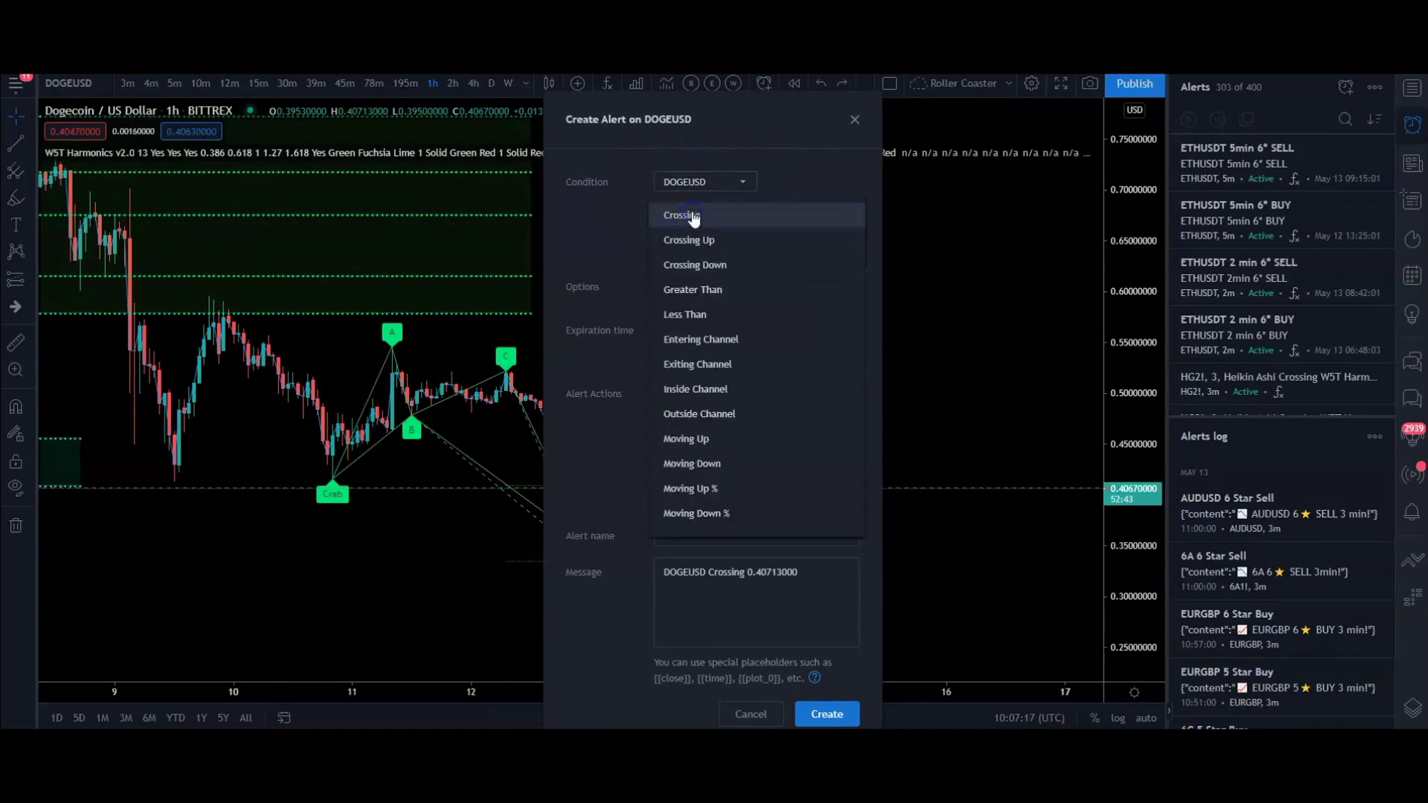
click(704, 265)
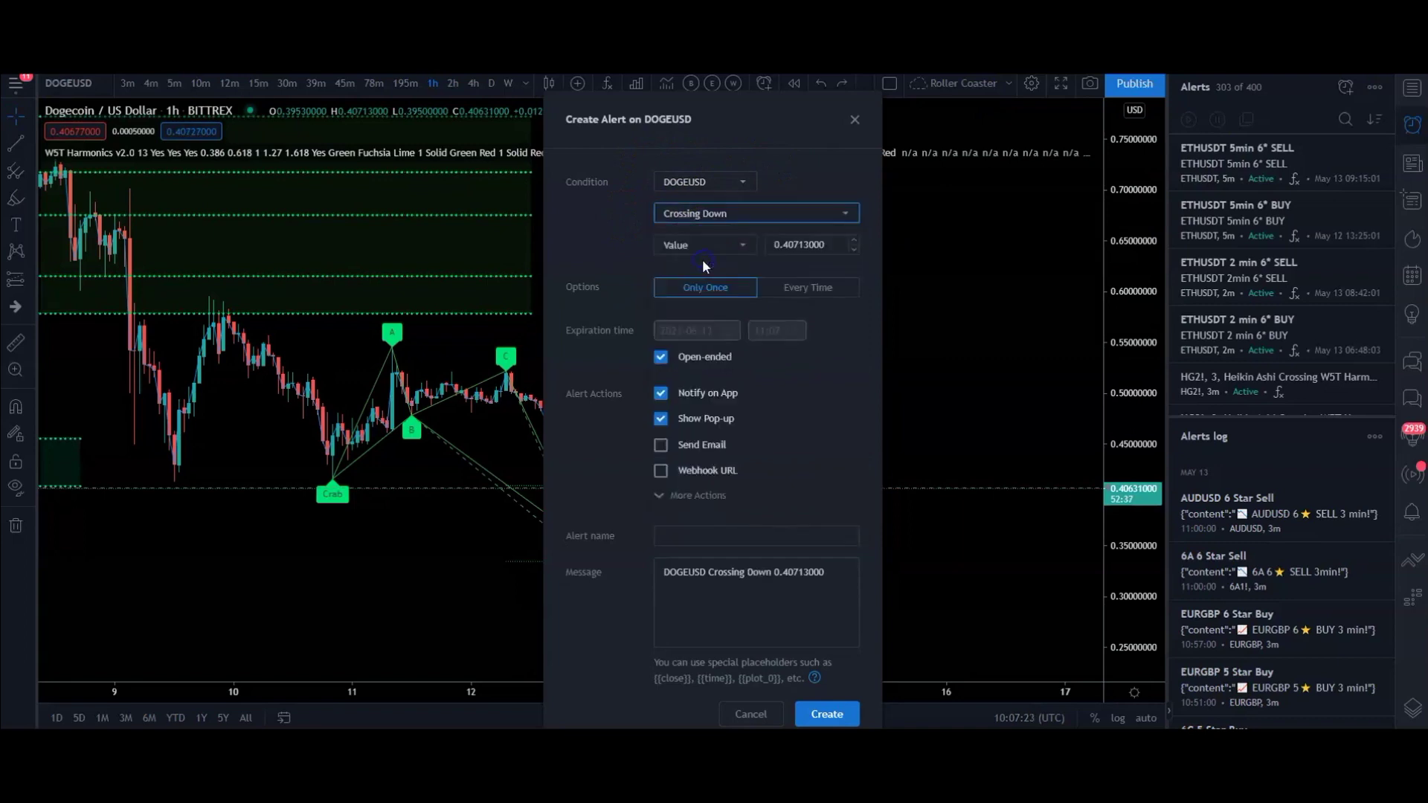
click(701, 246)
click(703, 273)
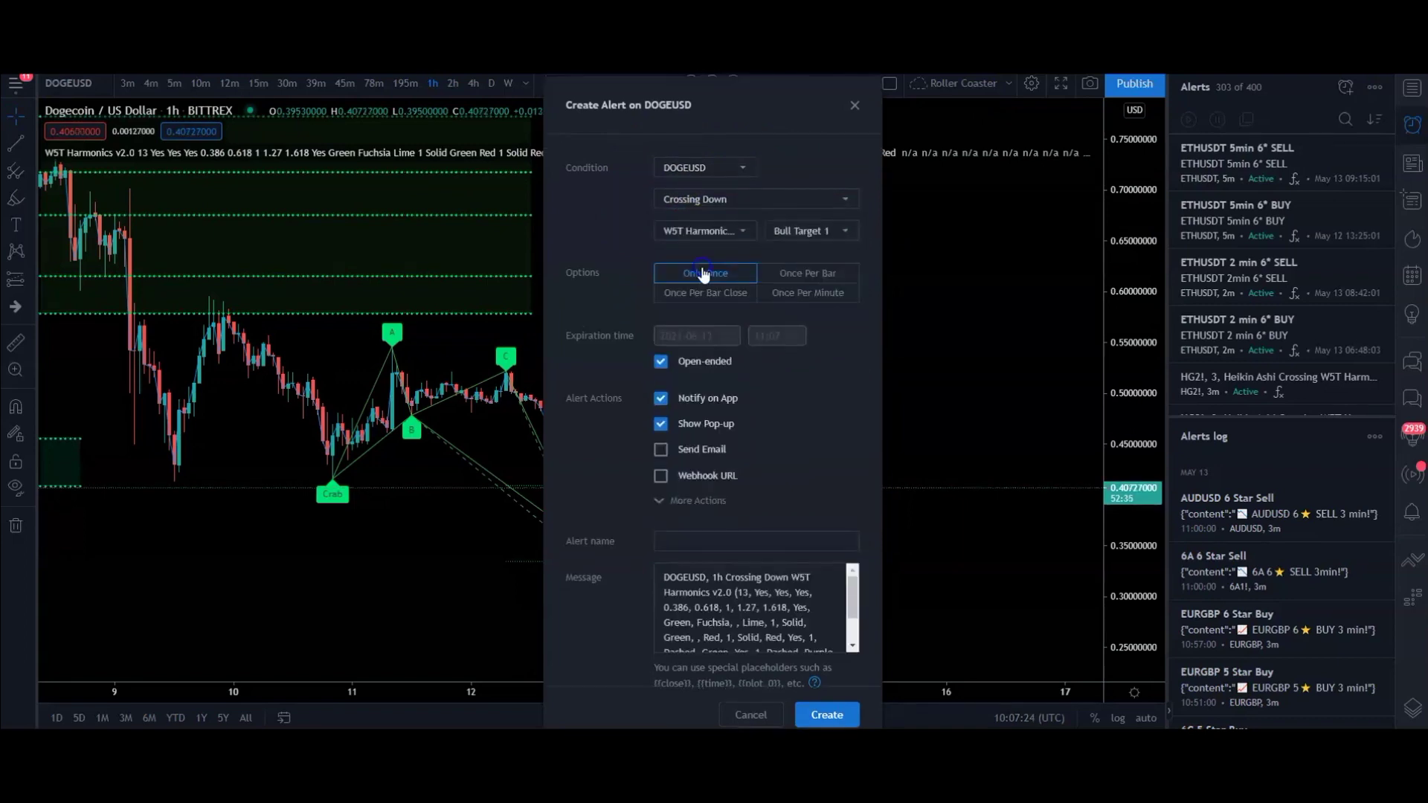
click(824, 233)
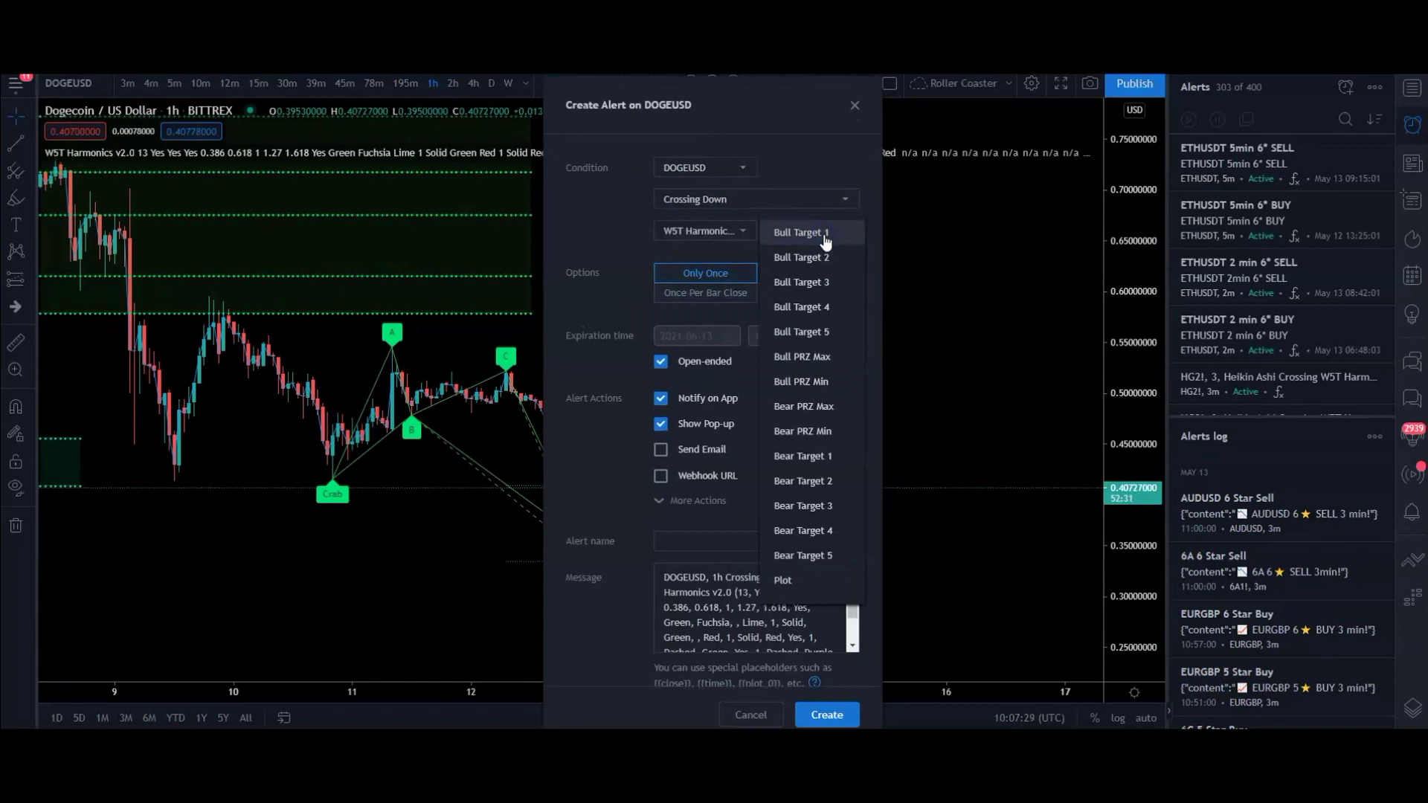
click(810, 360)
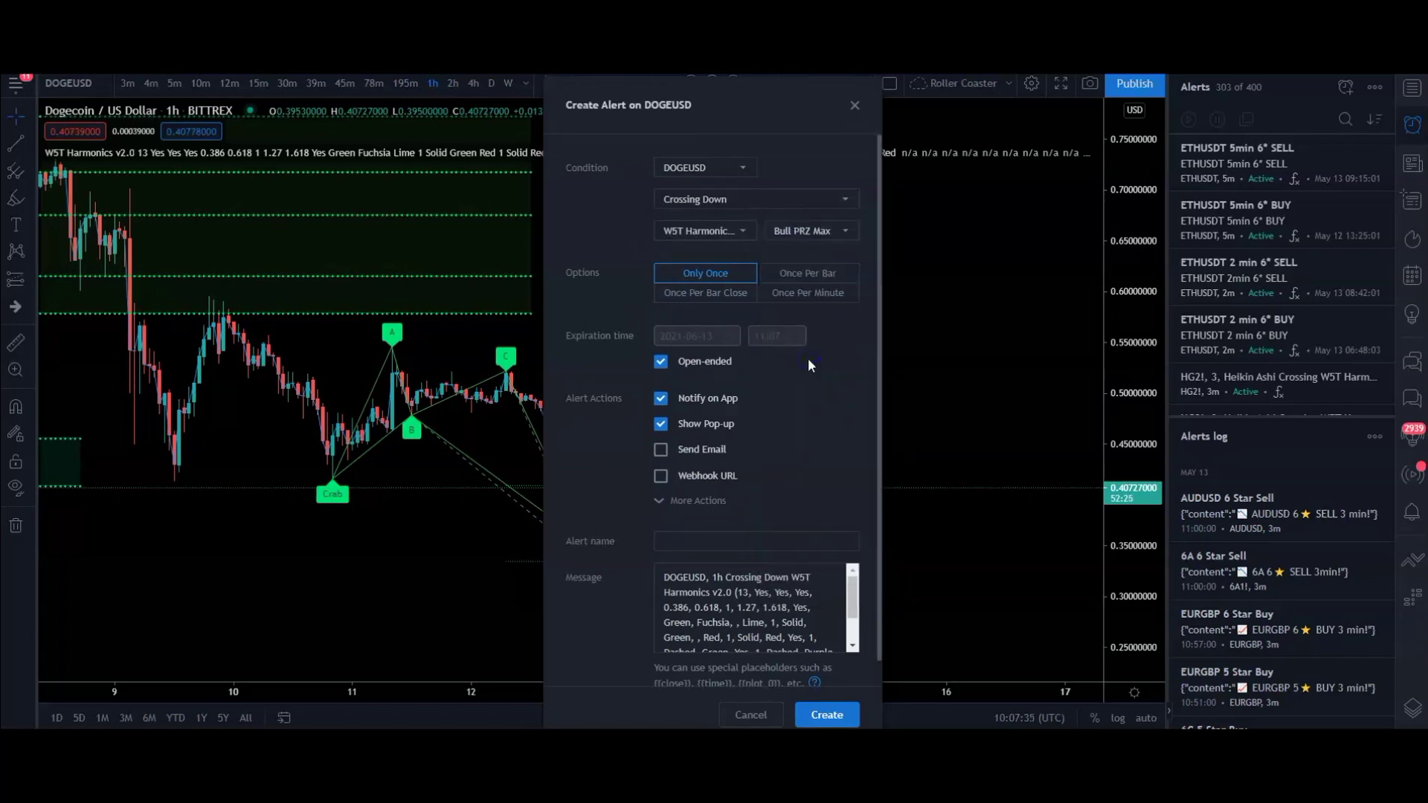
click(695, 294)
click(856, 107)
drag(778, 424, 810, 348)
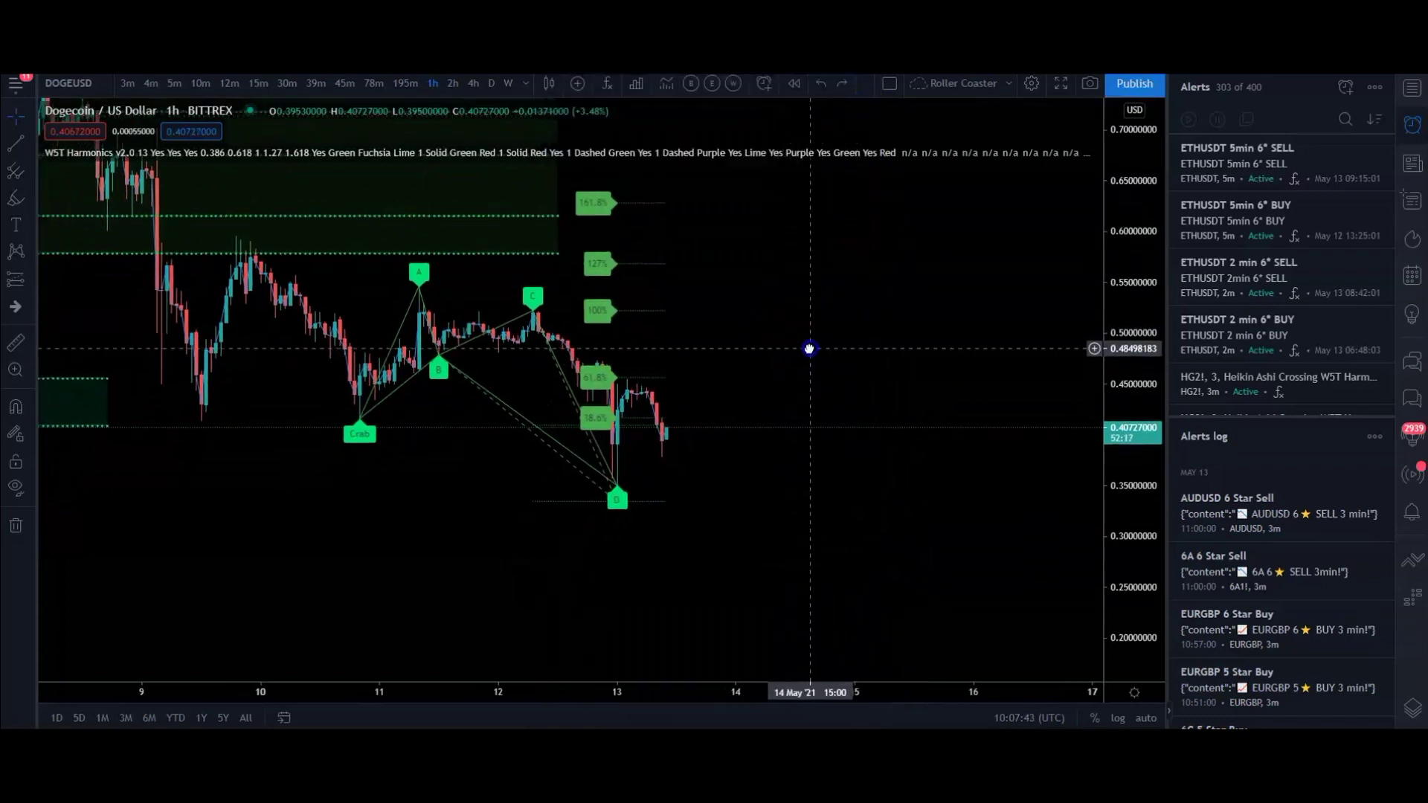
Step: Draw a short cyan brush line at the Bull PRZ Max level near 0.407
click(32, 200)
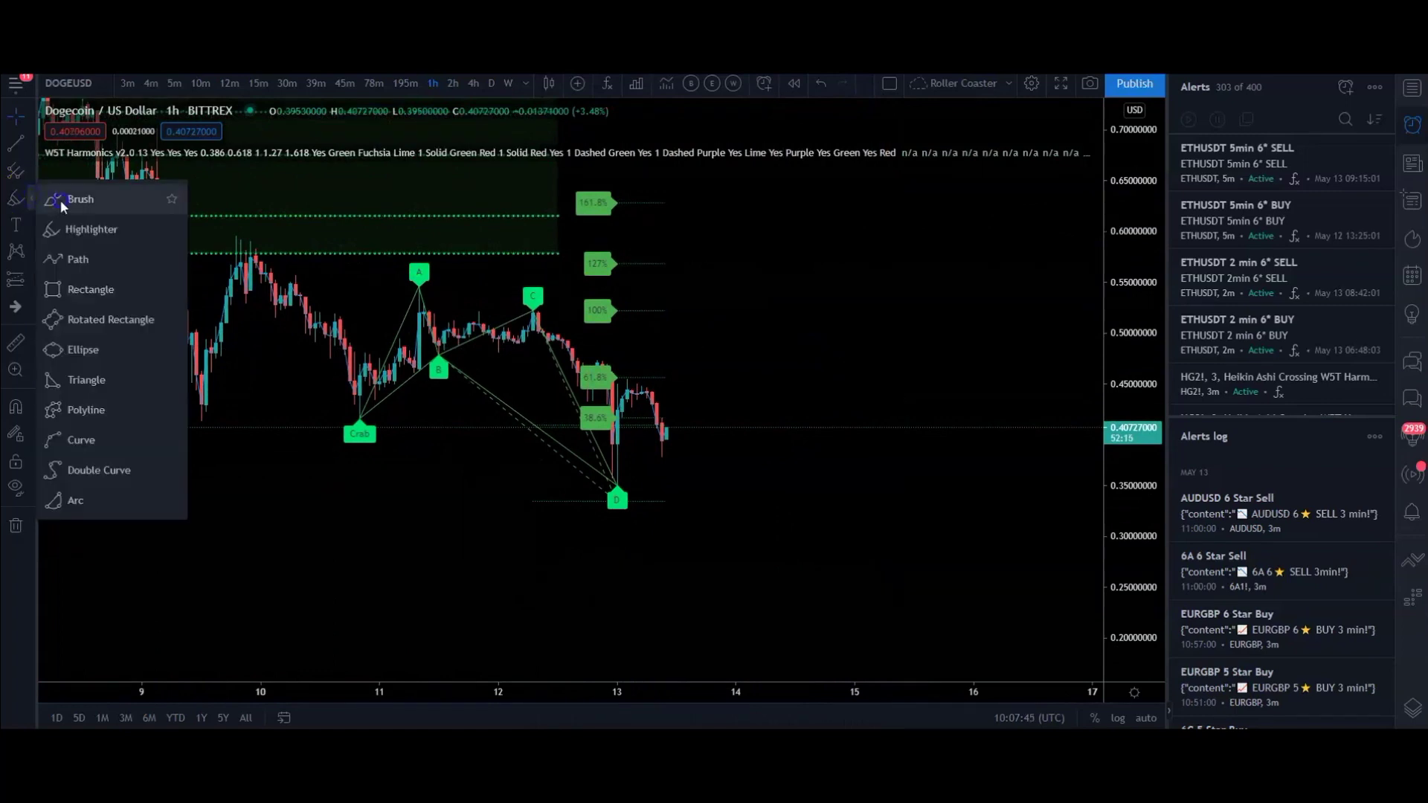
click(63, 201)
mouse_move(516, 423)
mouse_down()
mouse_move(502, 425)
mouse_move(597, 428)
mouse_up()
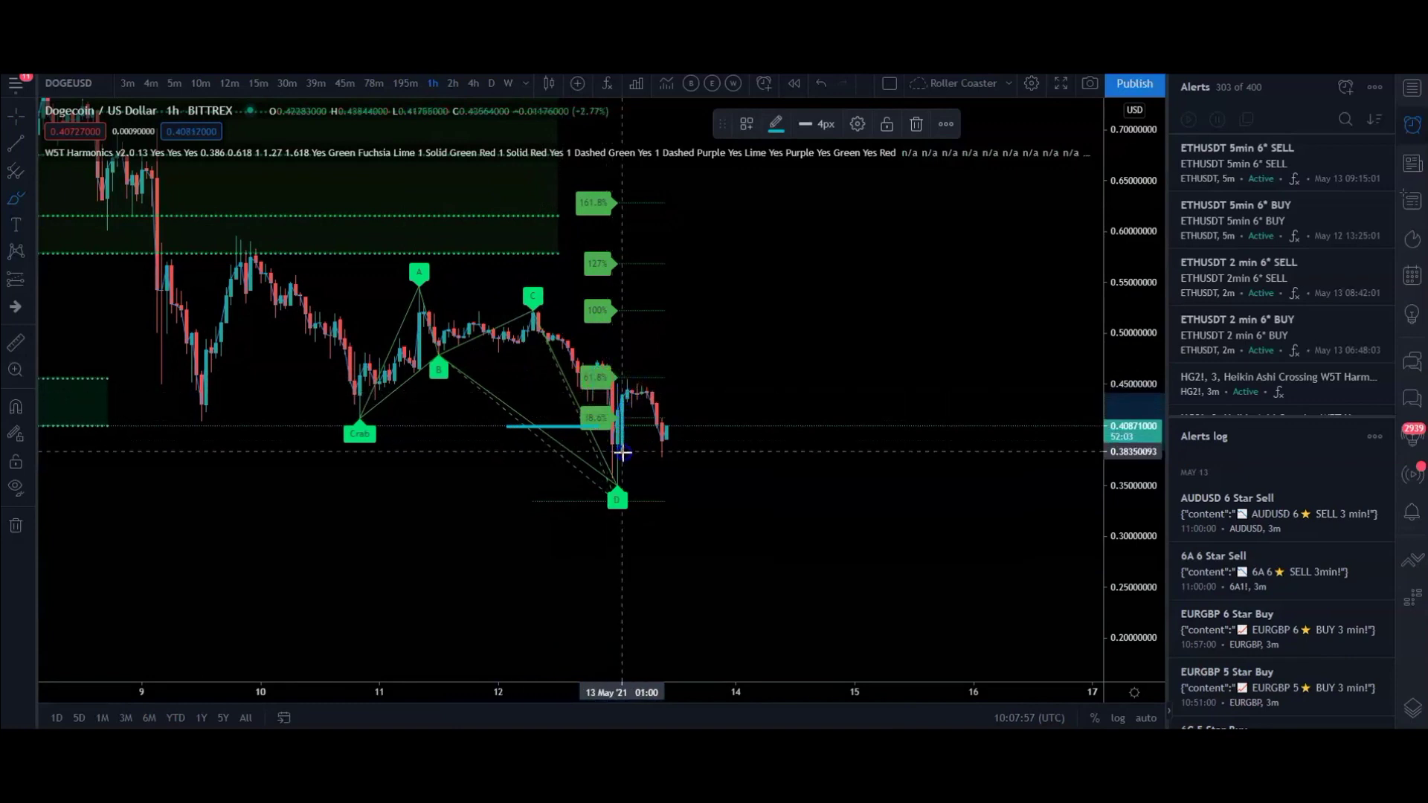
Step: Sketch extra freehand strokes toward point D, undo them, and keep only the horizontal line
mouse_move(541, 388)
mouse_down()
mouse_move(538, 474)
mouse_move(565, 450)
mouse_up()
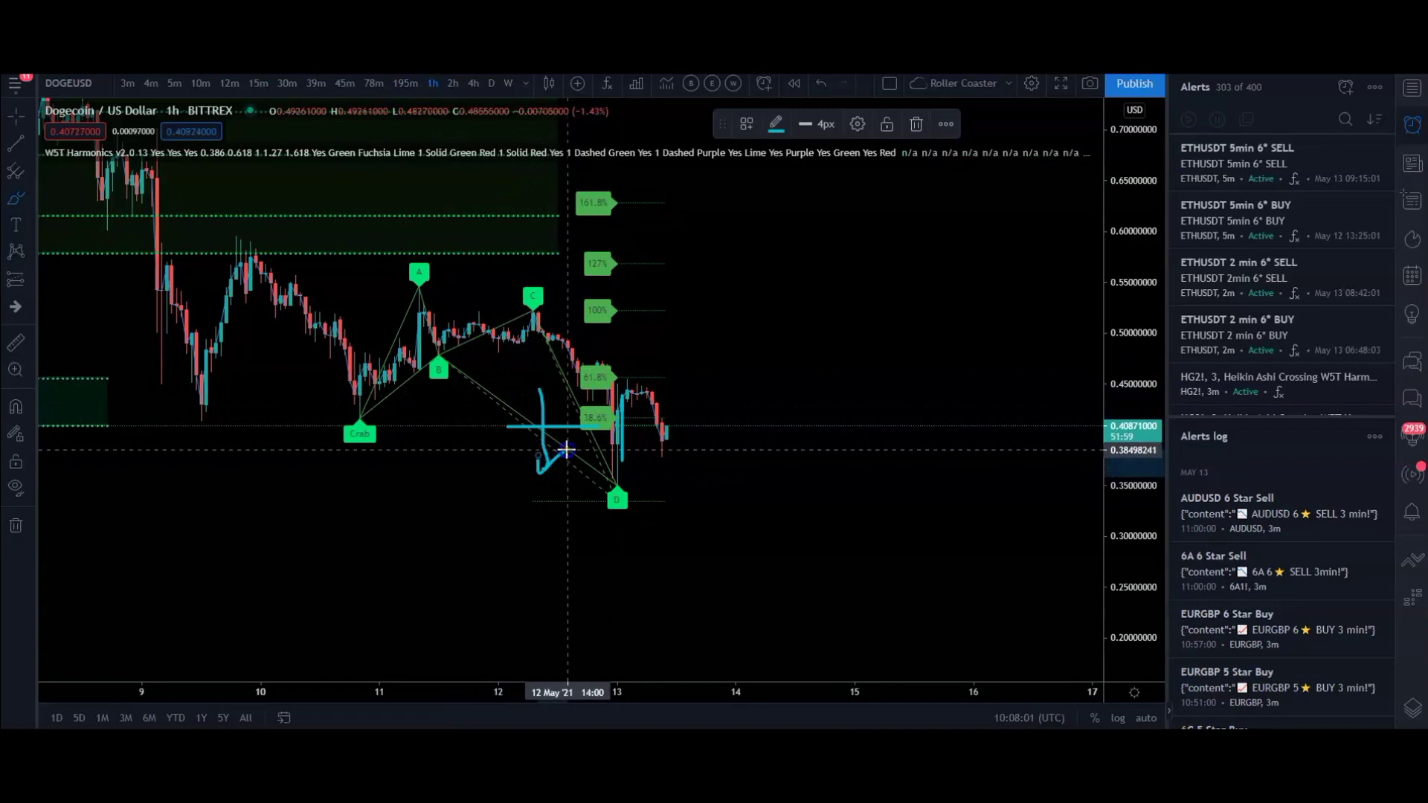
drag(482, 424, 576, 427)
click(555, 449)
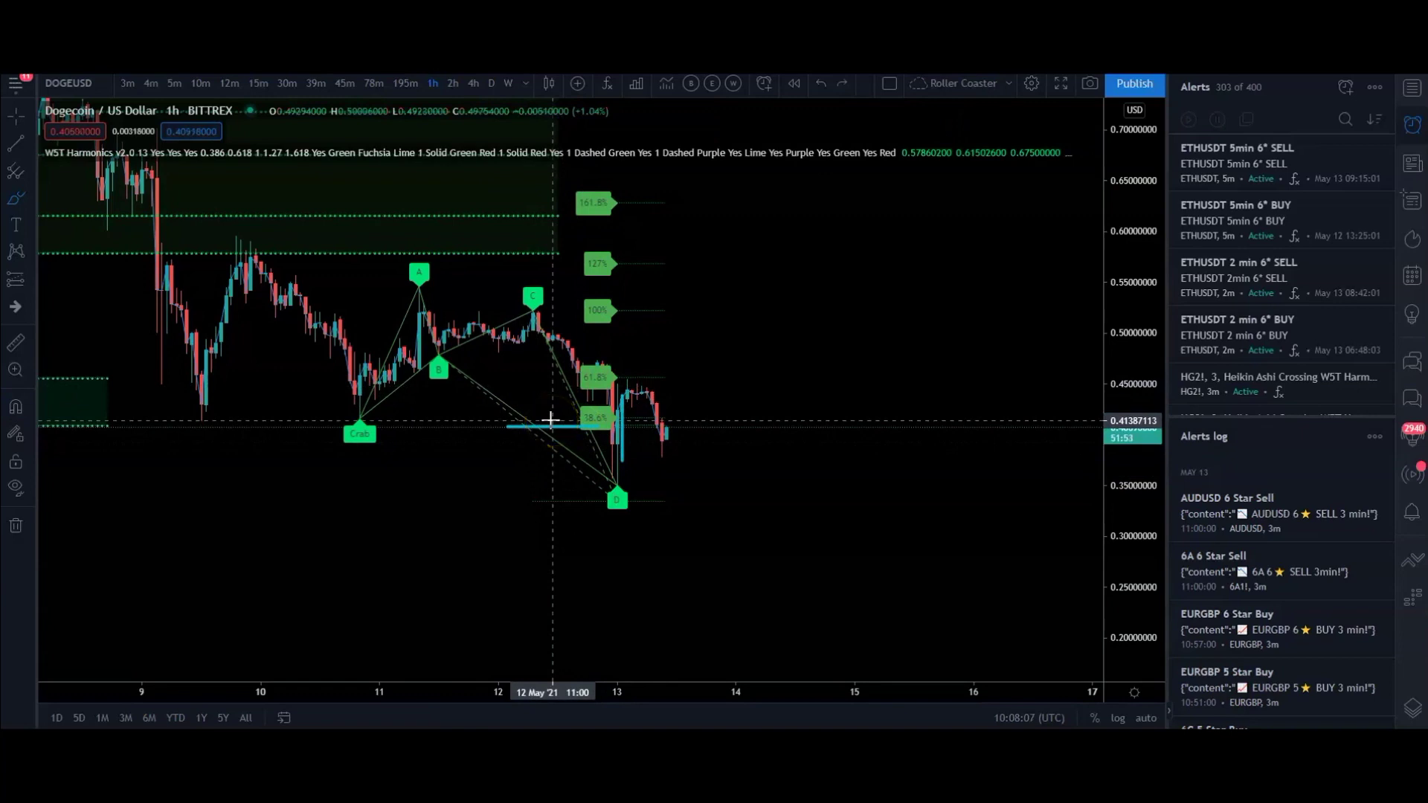
click(549, 415)
click(548, 404)
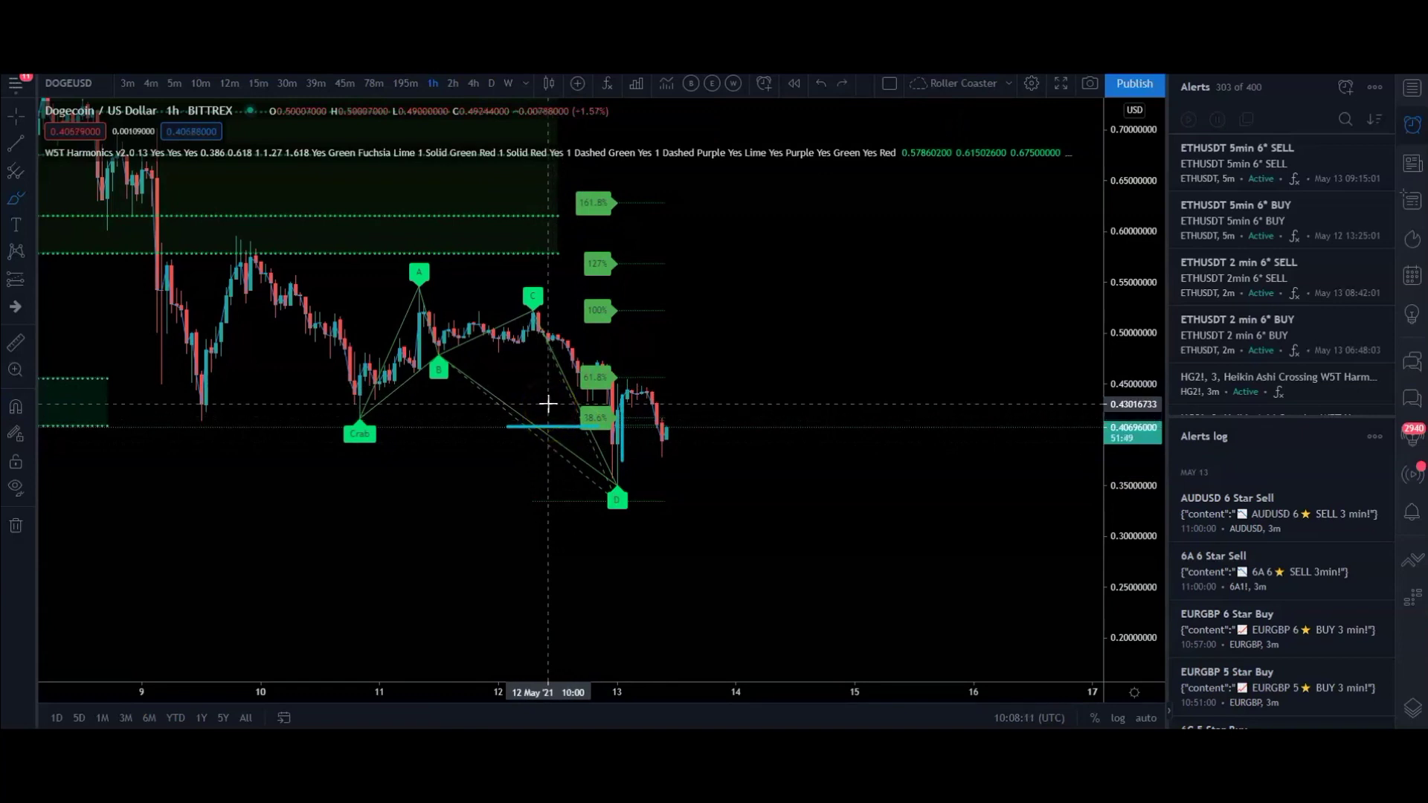
mouse_move(548, 404)
mouse_down()
mouse_move(553, 536)
mouse_move(578, 518)
mouse_up()
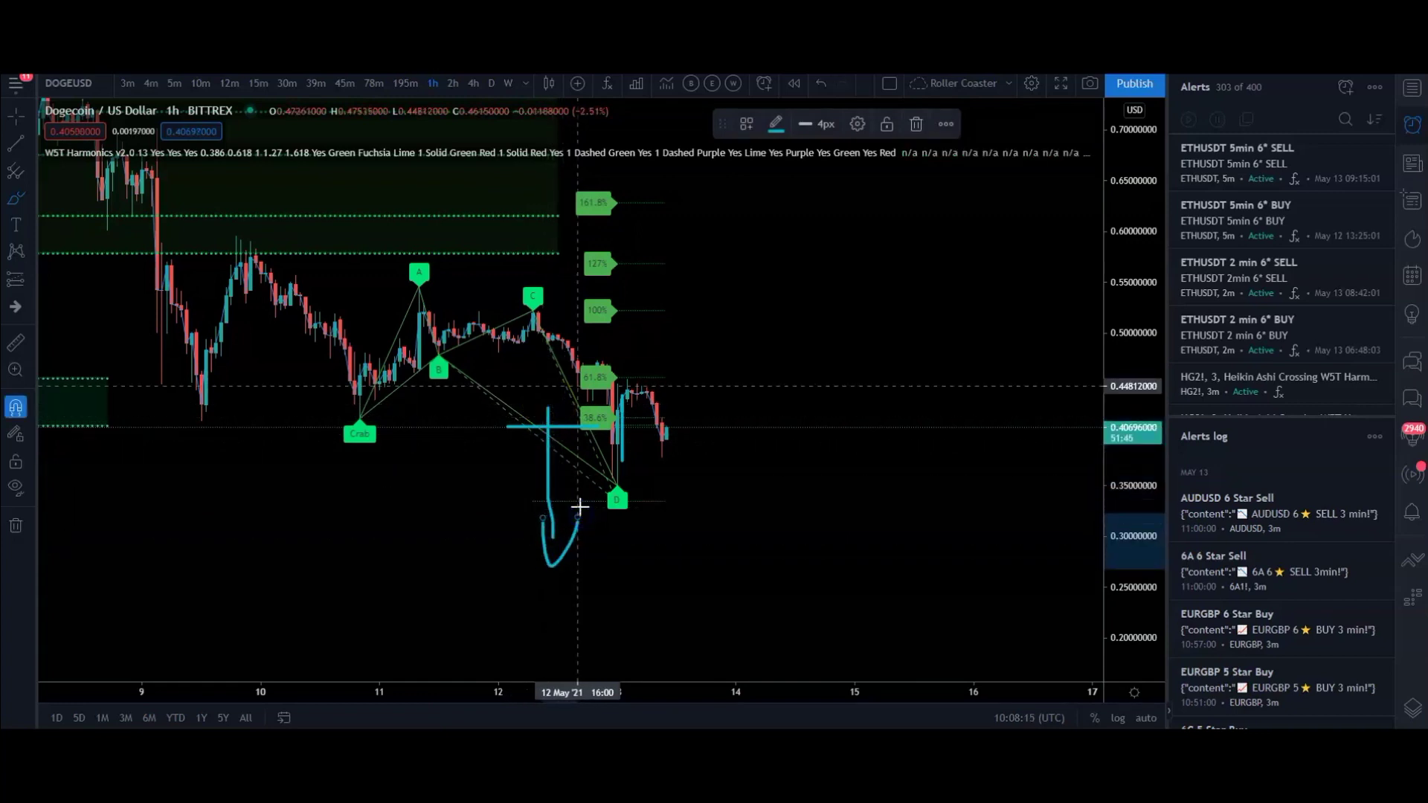
key(ctrl+z)
key(ctrl+z)
click(550, 424)
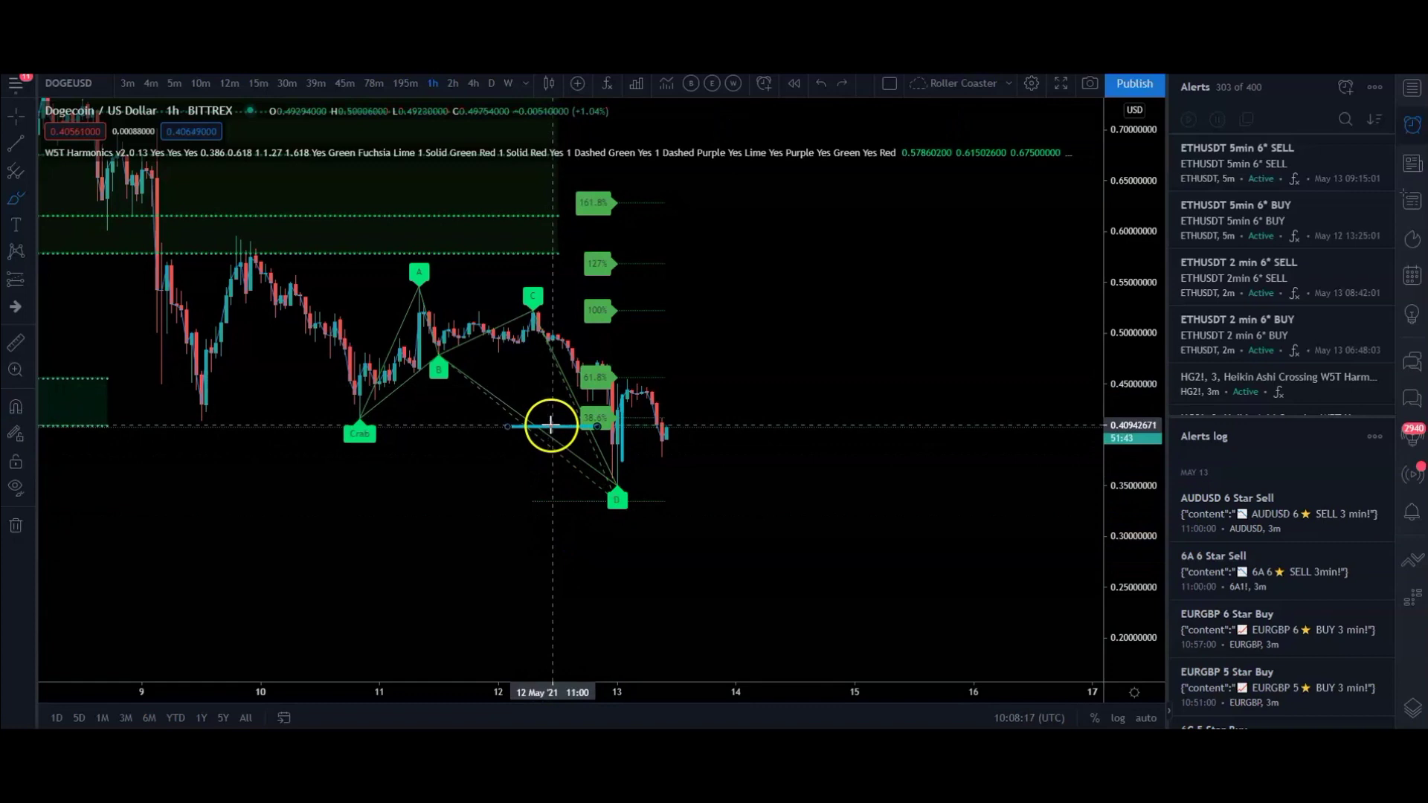